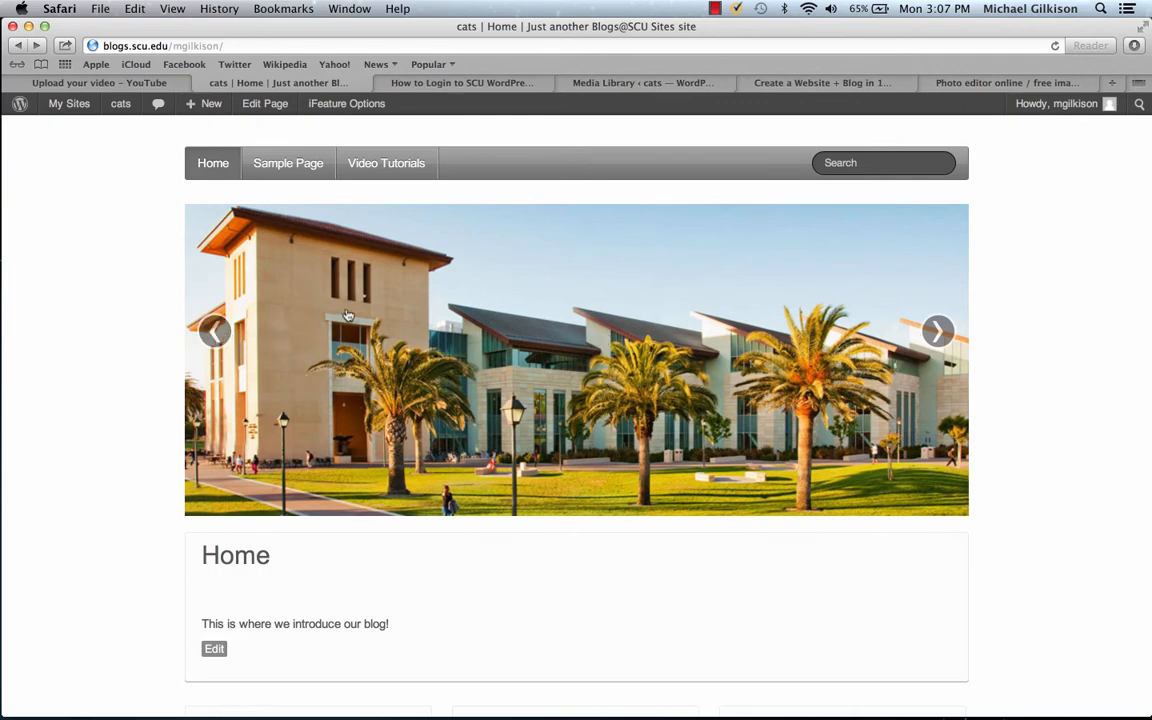
Step: Step through the slider images on the blog's home page
{"action": "left_click", "coordinate": [222, 336]}
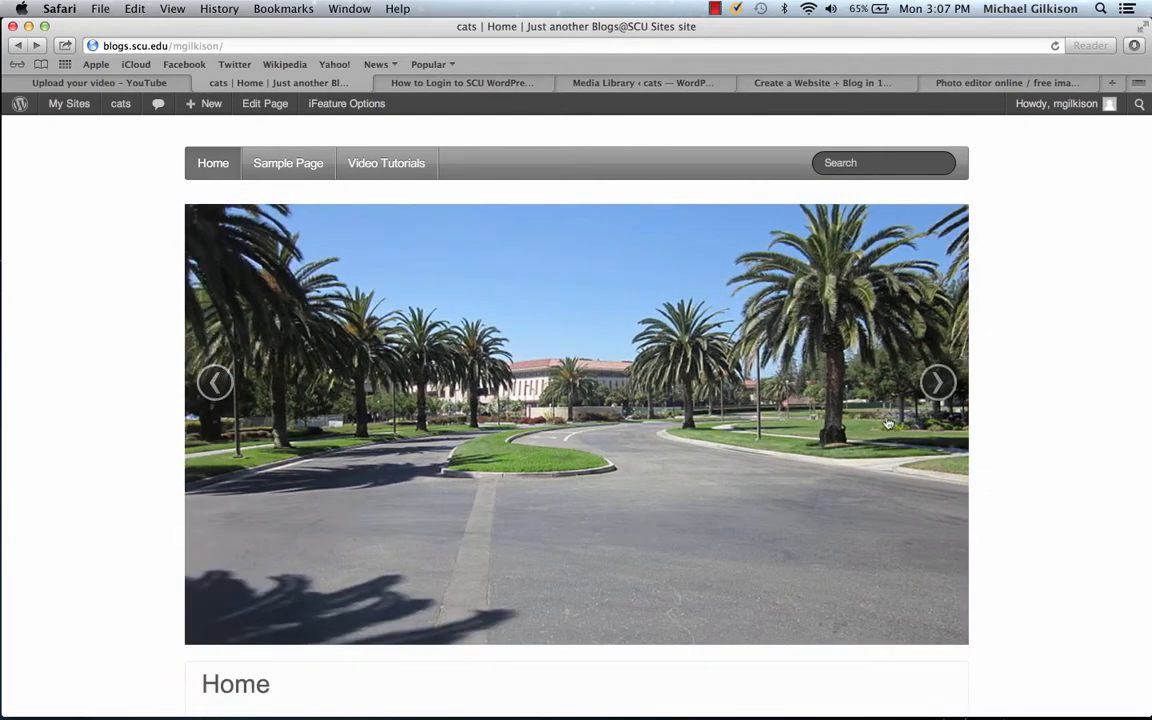
{"action": "left_click", "coordinate": [937, 382]}
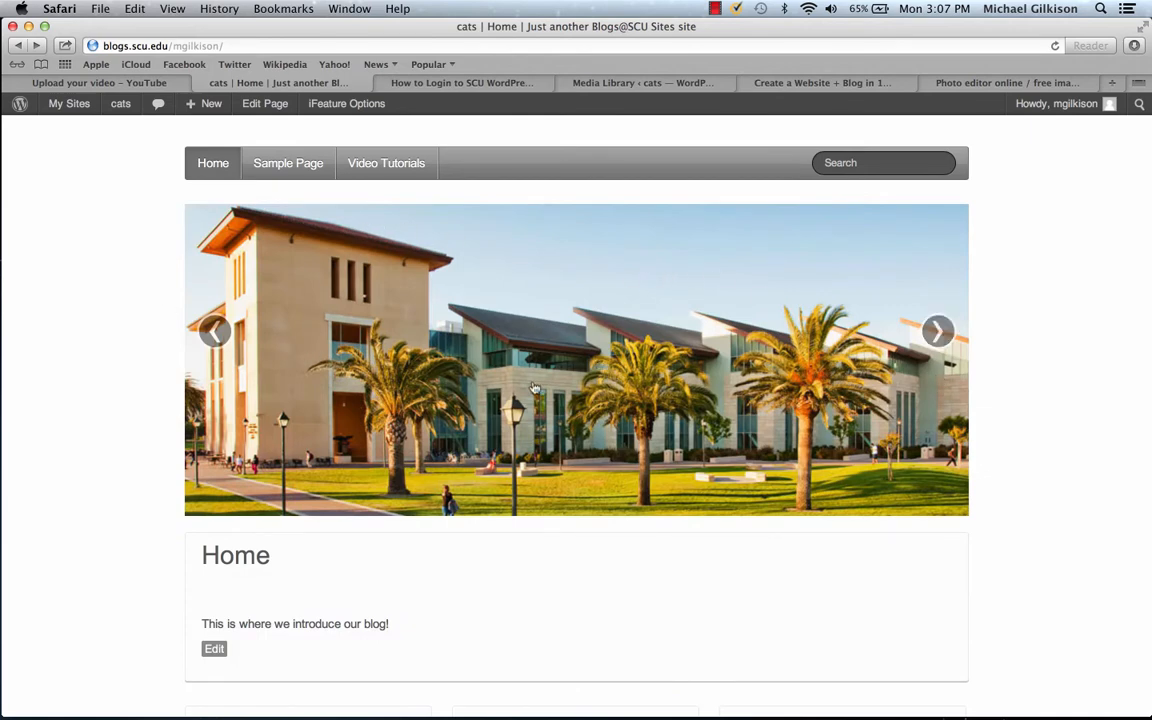
Step: Go to the site admin and open the Home page for editing from the list of all pages
{"action": "scroll", "coordinate": [481, 350], "scroll_direction": "down", "scroll_amount": 5}
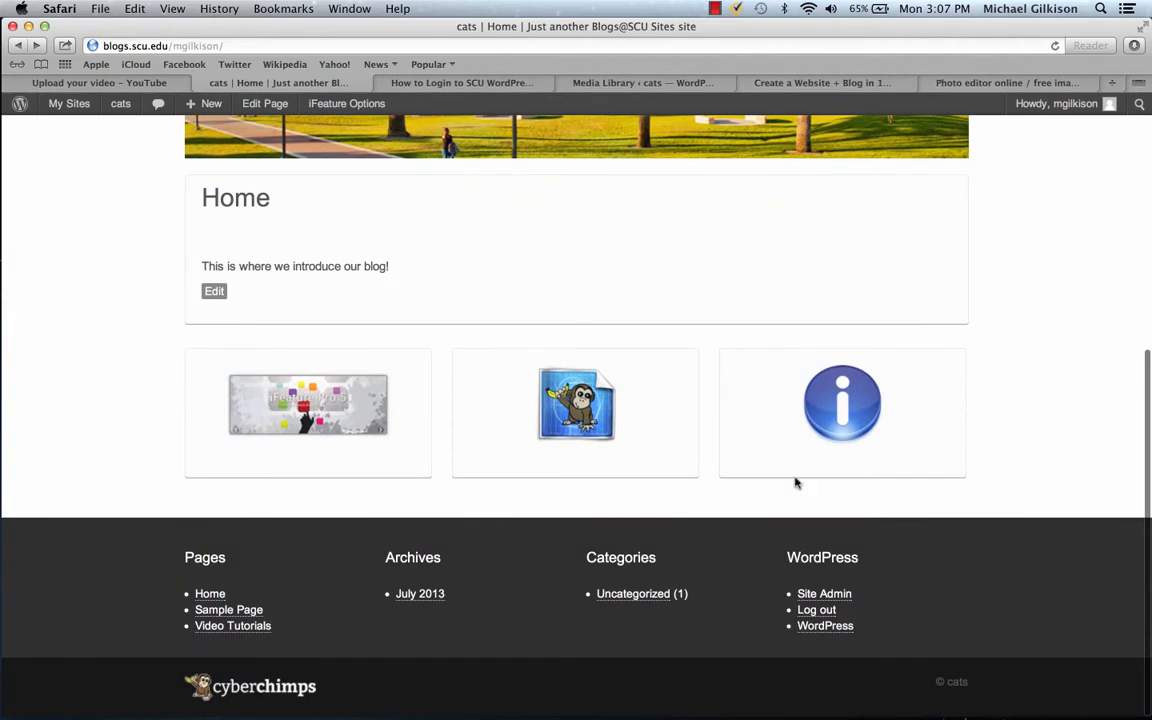
{"action": "left_click", "coordinate": [822, 594]}
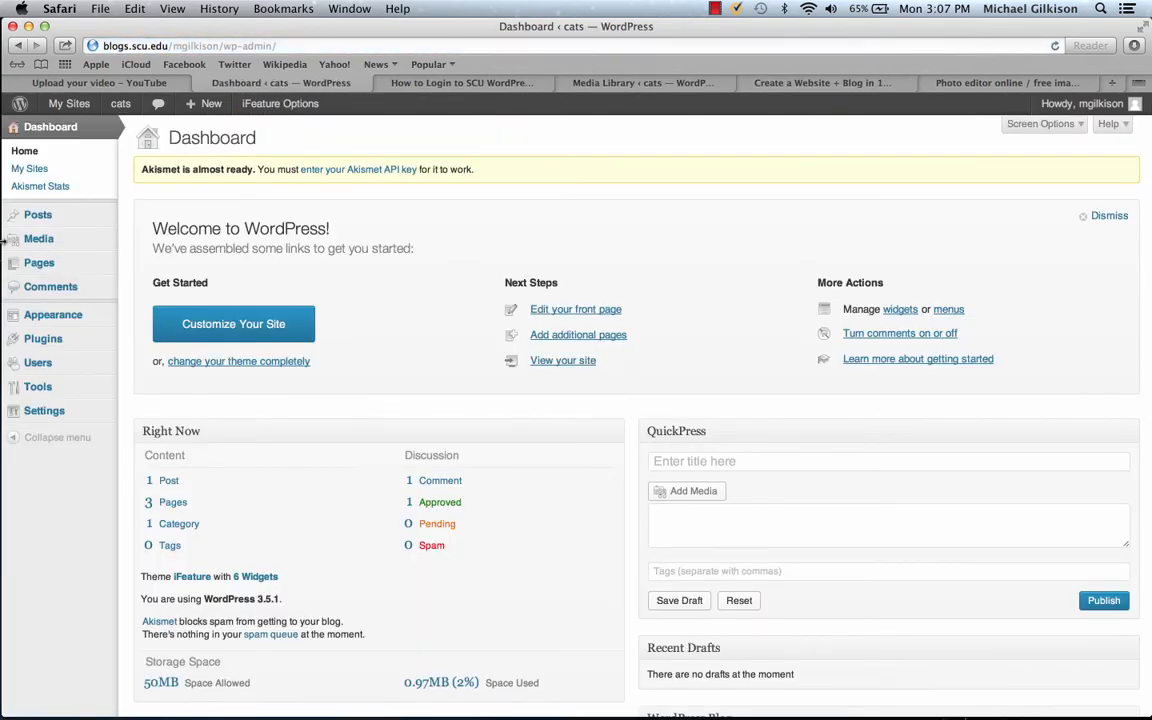
{"action": "mouse_move", "coordinate": [56, 266]}
{"action": "left_click", "coordinate": [151, 263]}
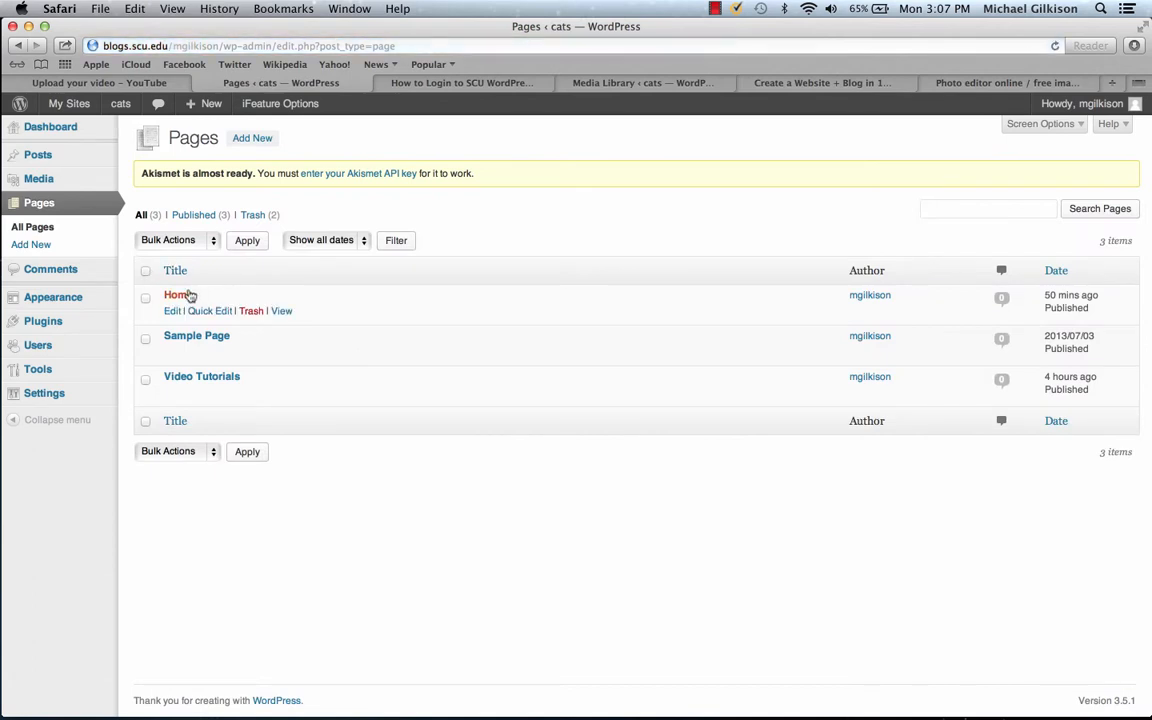
{"action": "left_click", "coordinate": [179, 297]}
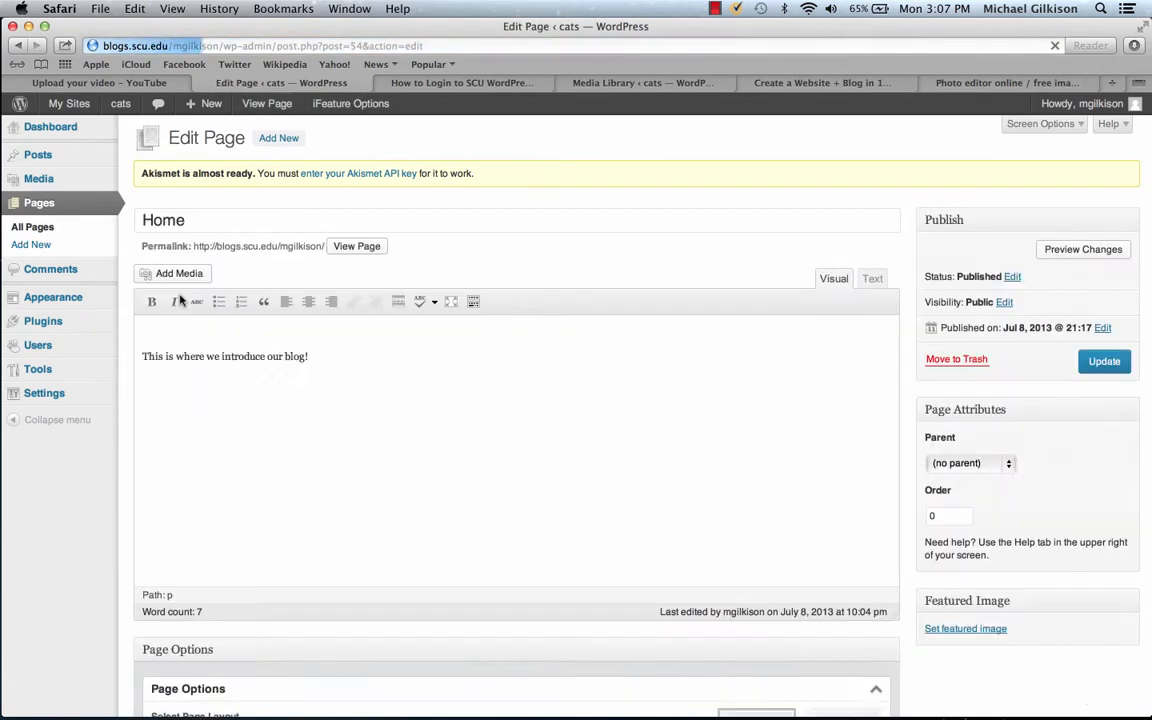
Step: Expand the Slider Lite Options in the Home page's page options and review the images assigned to the slides
{"action": "scroll", "coordinate": [541, 385], "scroll_direction": "down", "scroll_amount": 10}
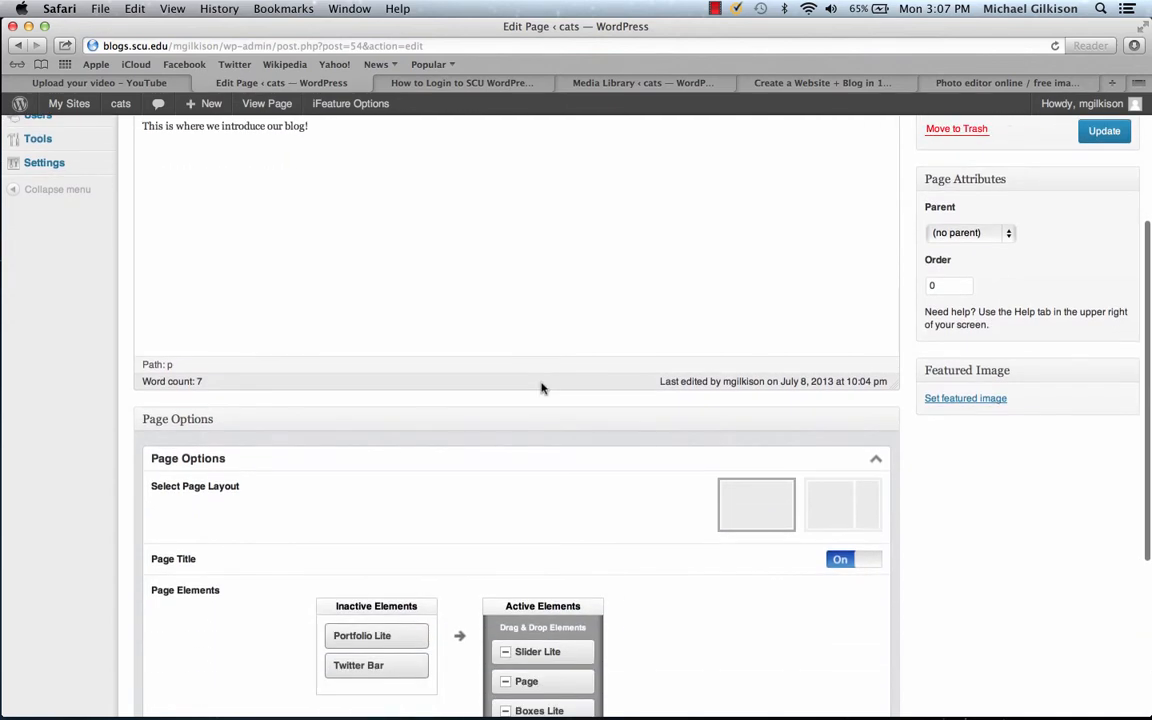
{"action": "scroll", "coordinate": [541, 387], "scroll_direction": "down", "scroll_amount": 4}
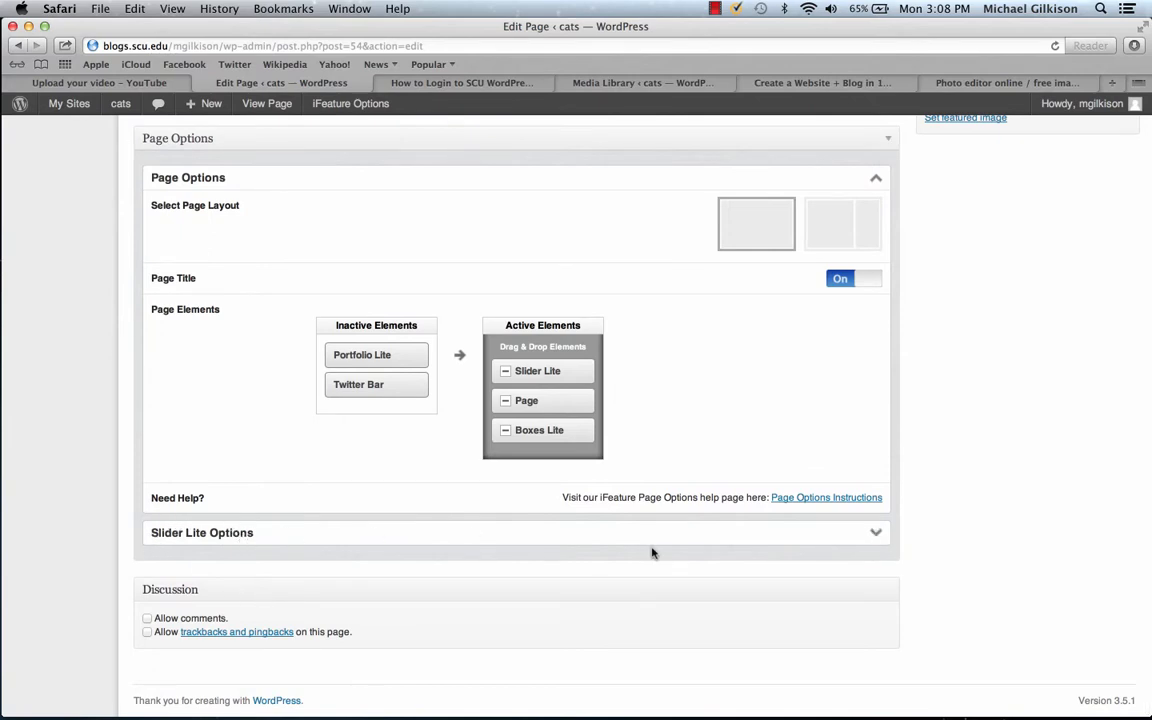
{"action": "left_click", "coordinate": [876, 536]}
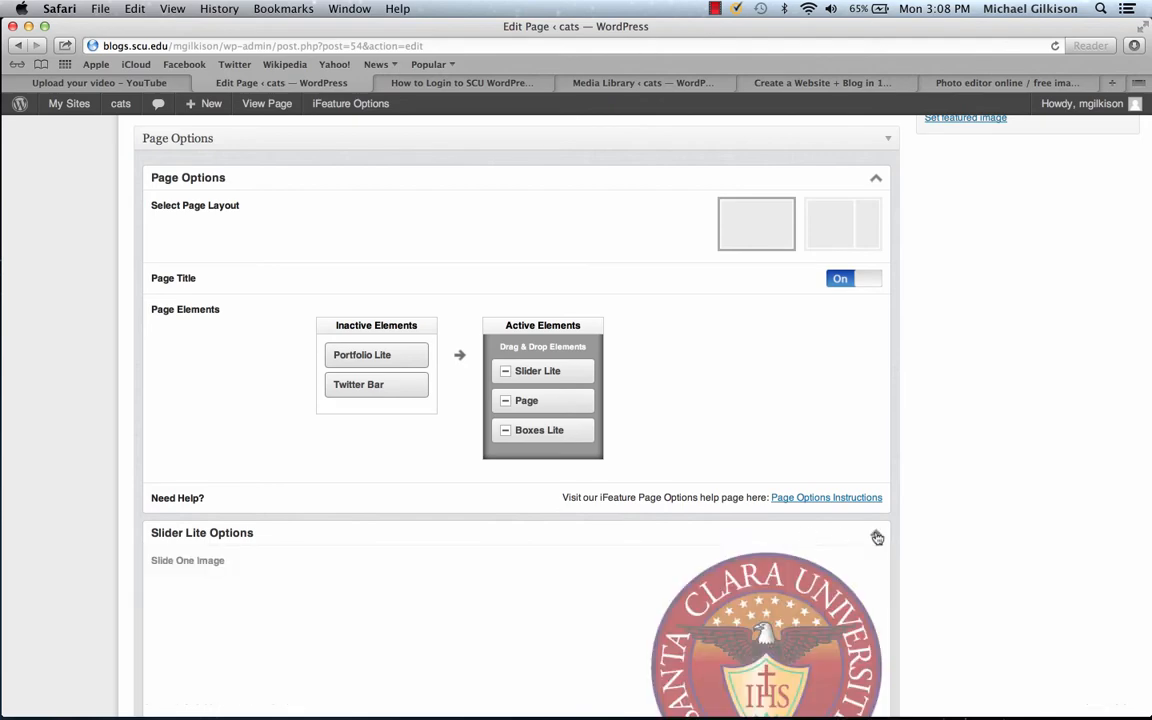
{"action": "scroll", "coordinate": [936, 400], "scroll_direction": "down", "scroll_amount": 4}
{"action": "scroll", "coordinate": [936, 400], "scroll_direction": "down", "scroll_amount": 4}
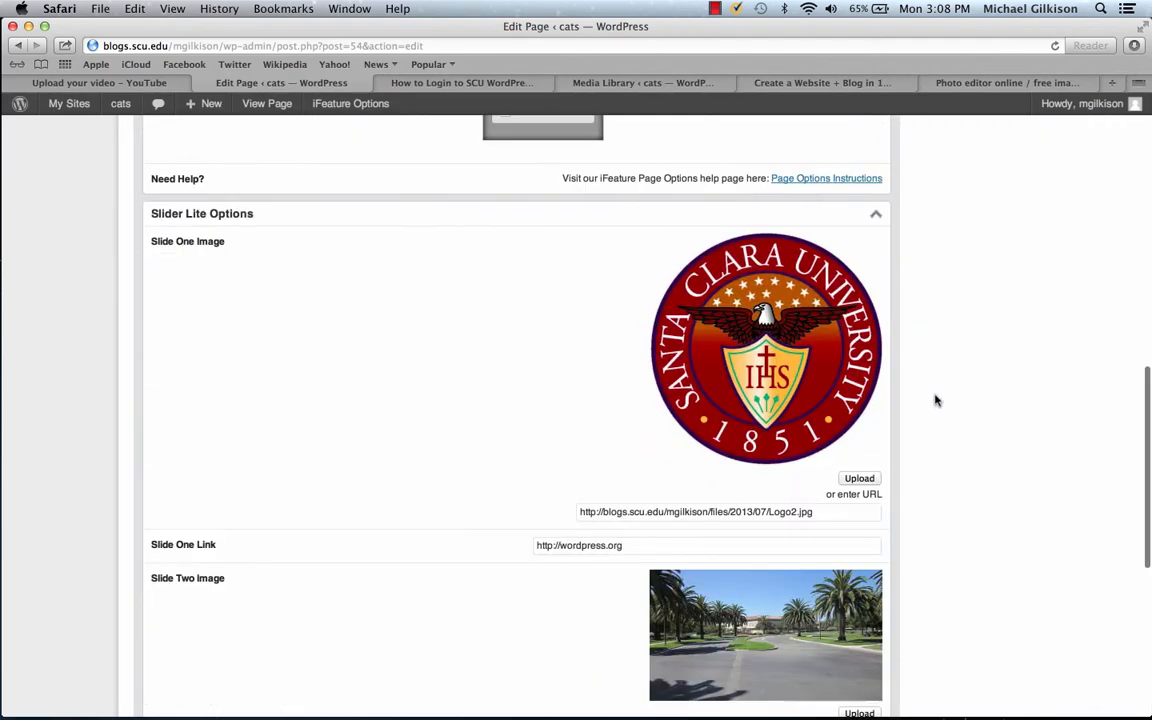
{"action": "scroll", "coordinate": [936, 400], "scroll_direction": "down", "scroll_amount": 2}
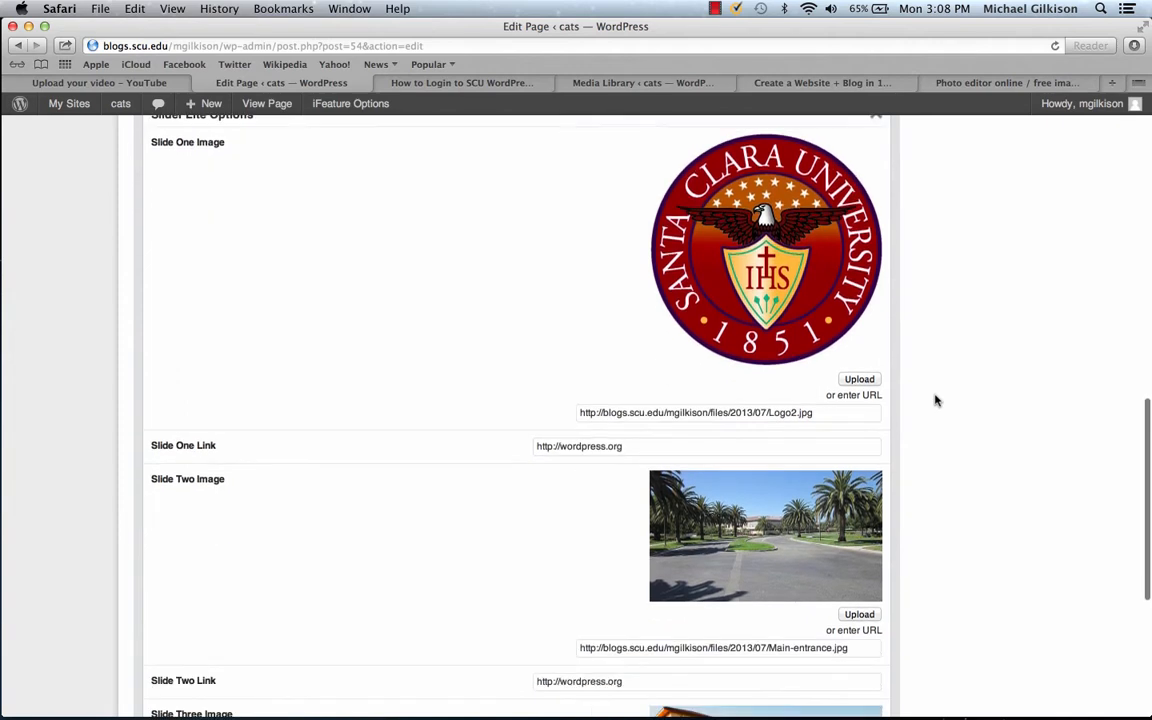
{"action": "scroll", "coordinate": [936, 400], "scroll_direction": "up", "scroll_amount": 2}
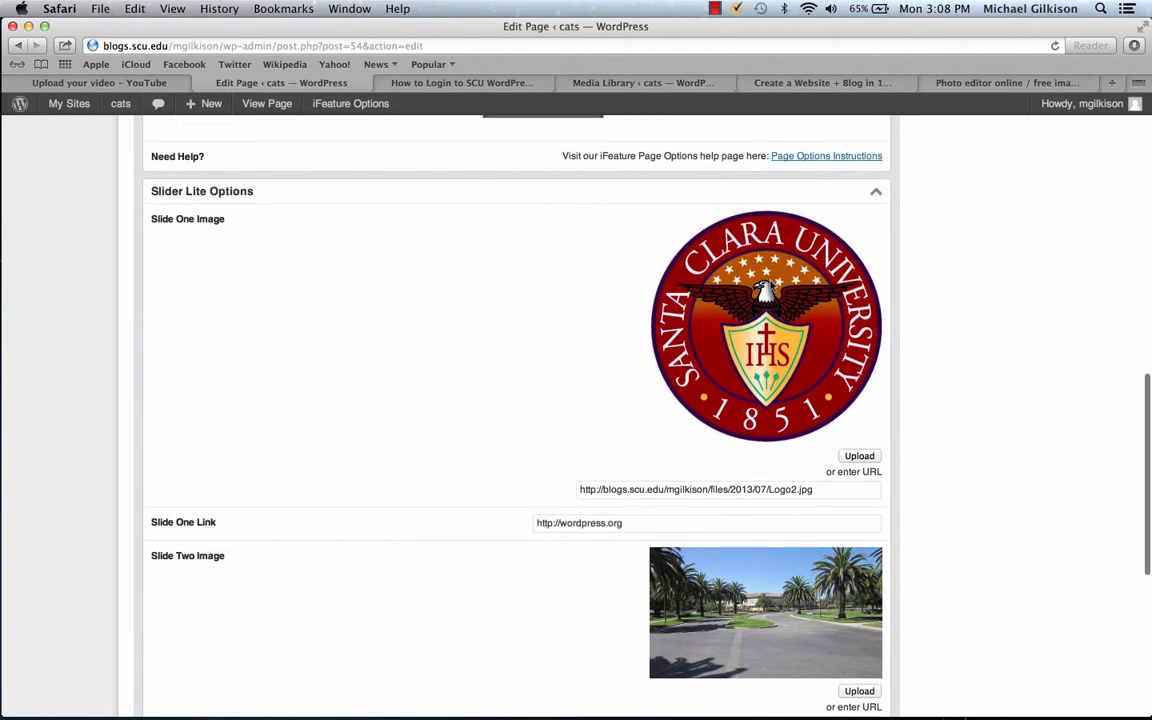
Step: Examine the media library and file upload choices for the Slide One image, leaving without inserting anything
{"action": "left_click", "coordinate": [859, 456]}
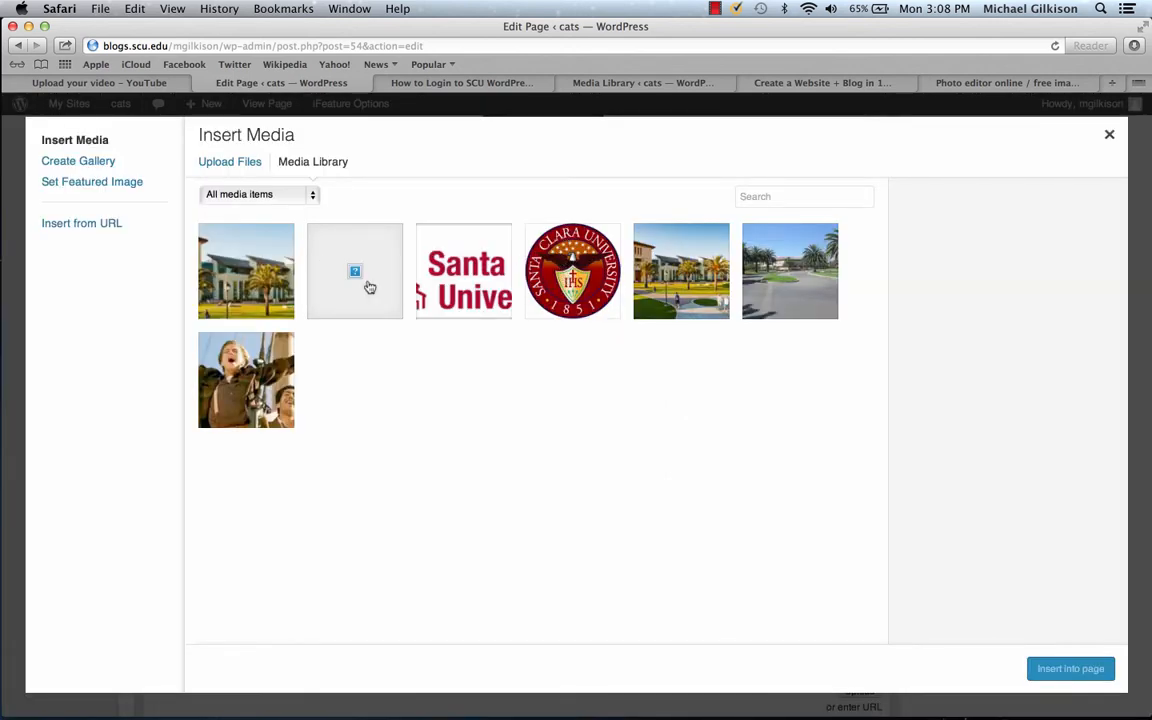
{"action": "left_click", "coordinate": [233, 168]}
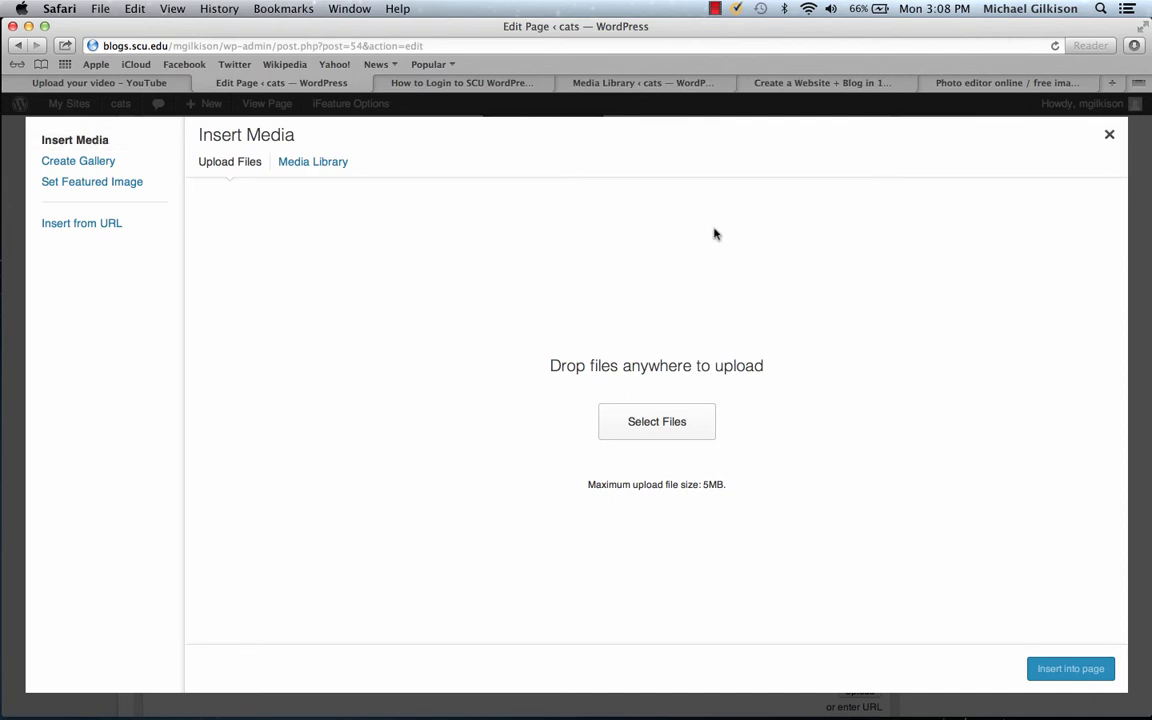
{"action": "left_click", "coordinate": [1110, 135]}
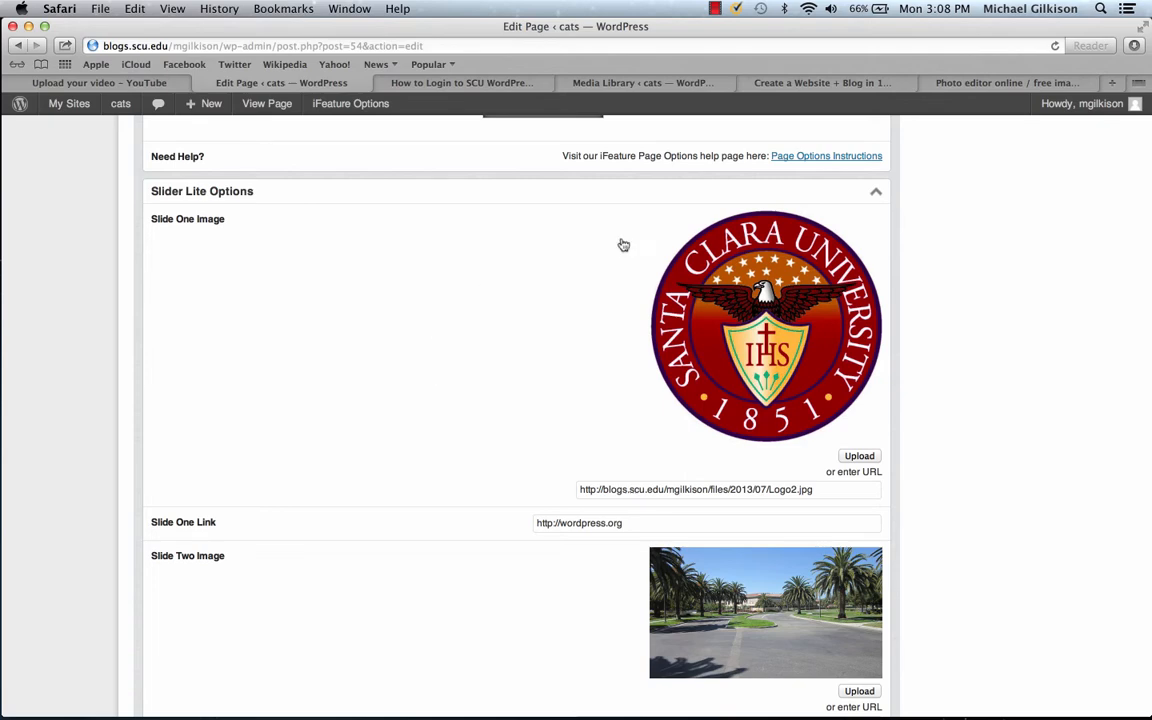
Step: Switch to the Pixlr editor and shift the campus building photo slightly within its canvas
{"action": "left_click", "coordinate": [1005, 84]}
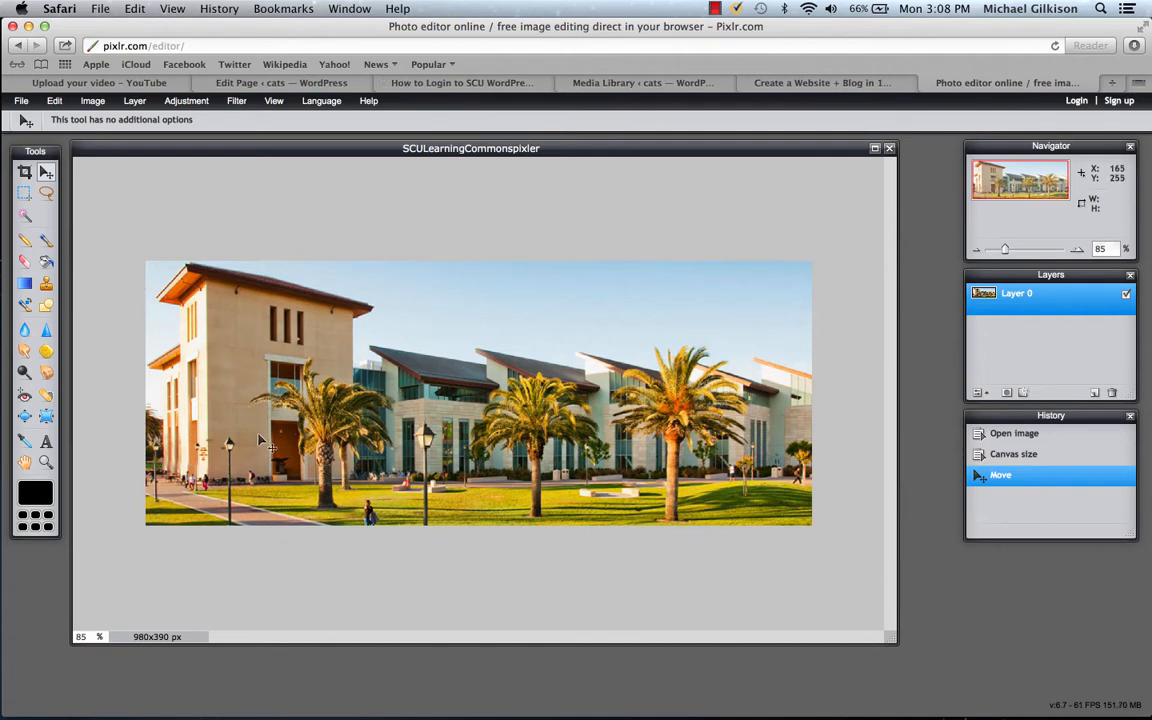
{"action": "mouse_move", "coordinate": [255, 445]}
{"action": "left_mouse_down"}
{"action": "mouse_move", "coordinate": [257, 365]}
{"action": "mouse_move", "coordinate": [214, 327]}
{"action": "mouse_move", "coordinate": [147, 362]}
{"action": "mouse_move", "coordinate": [176, 472]}
{"action": "mouse_move", "coordinate": [281, 462]}
{"action": "mouse_move", "coordinate": [220, 382]}
{"action": "mouse_move", "coordinate": [375, 347]}
{"action": "mouse_move", "coordinate": [210, 364]}
{"action": "mouse_move", "coordinate": [225, 405]}
{"action": "mouse_move", "coordinate": [217, 277]}
{"action": "mouse_move", "coordinate": [248, 450]}
{"action": "left_mouse_up"}
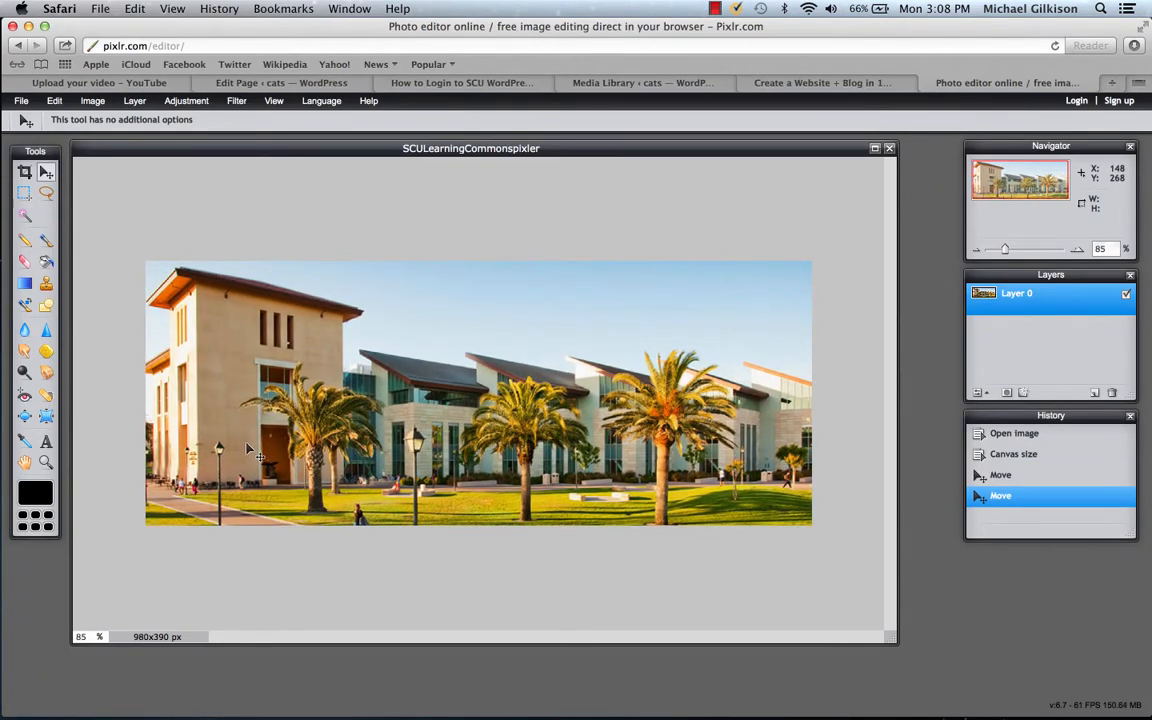
Step: Go to pixlr.com and launch Pixlr Editor from its home page
{"action": "left_click", "coordinate": [231, 46]}
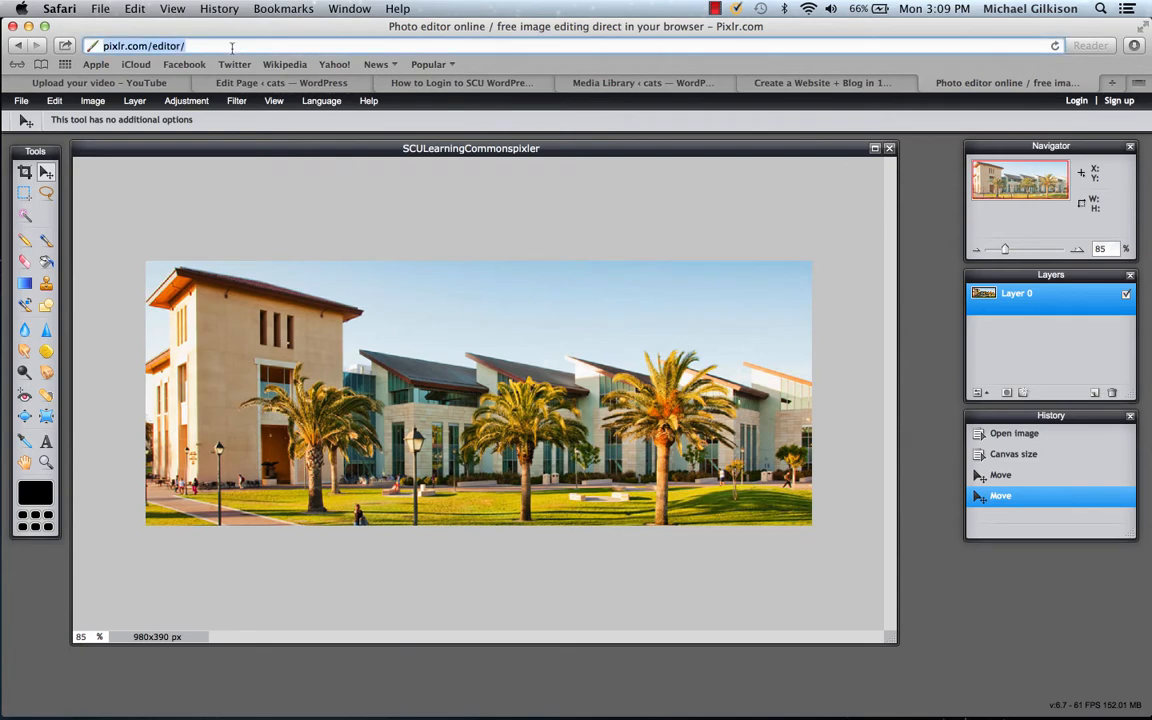
{"action": "left_click", "coordinate": [231, 46]}
{"action": "key", "text": "BackSpace"}
{"action": "key", "text": "BackSpace"}
{"action": "key", "text": "BackSpace"}
{"action": "key", "text": "BackSpace"}
{"action": "key", "text": "BackSpace"}
{"action": "key", "text": "BackSpace"}
{"action": "key", "text": "BackSpace"}
{"action": "key", "text": "BackSpace"}
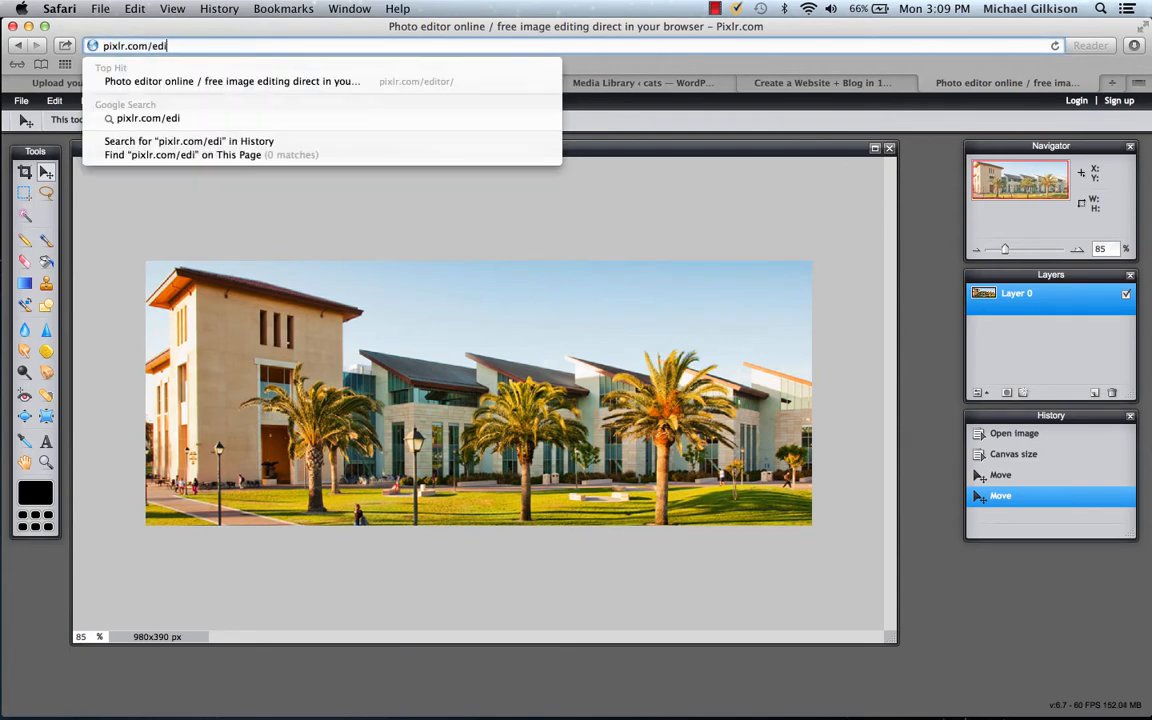
{"action": "key", "text": "Return"}
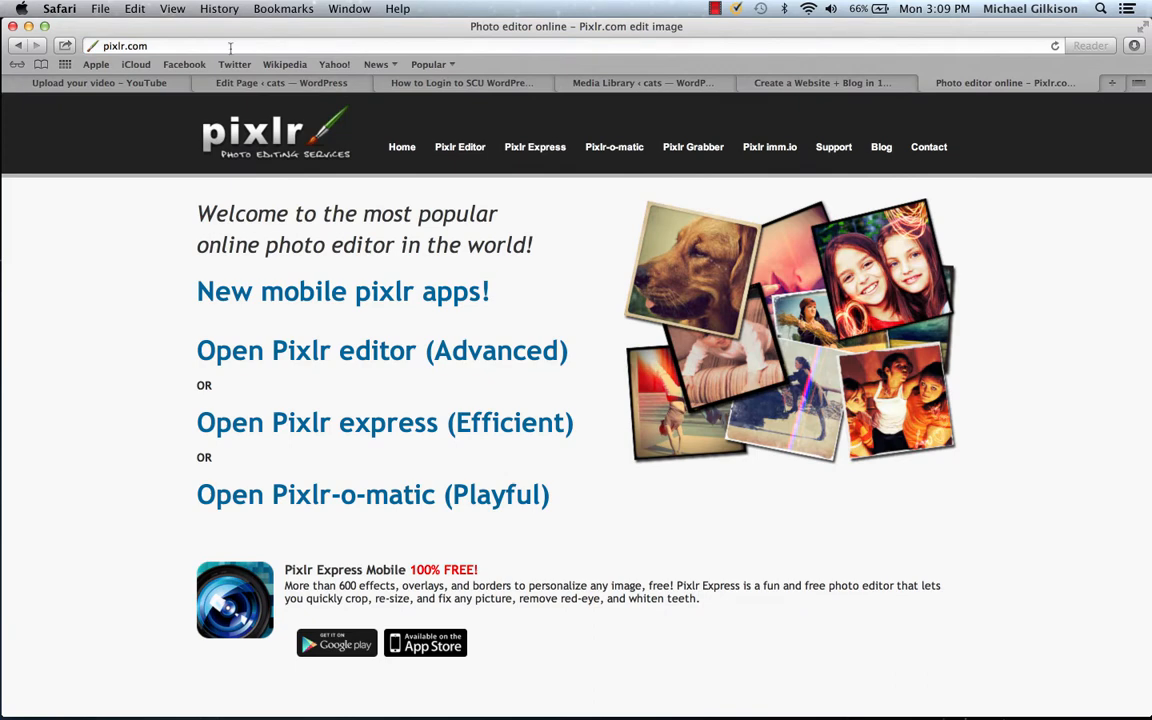
{"action": "left_click", "coordinate": [459, 147]}
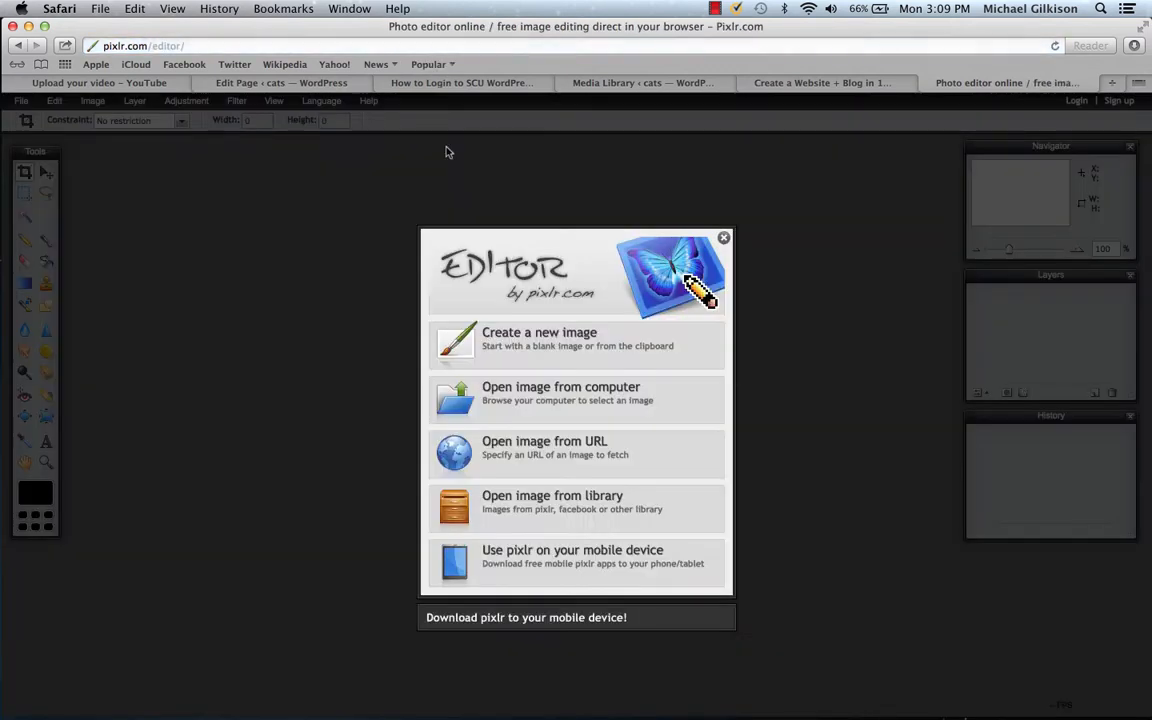
Step: Open the Logo2 image from the computer's Desktop folder
{"action": "left_click", "coordinate": [557, 396]}
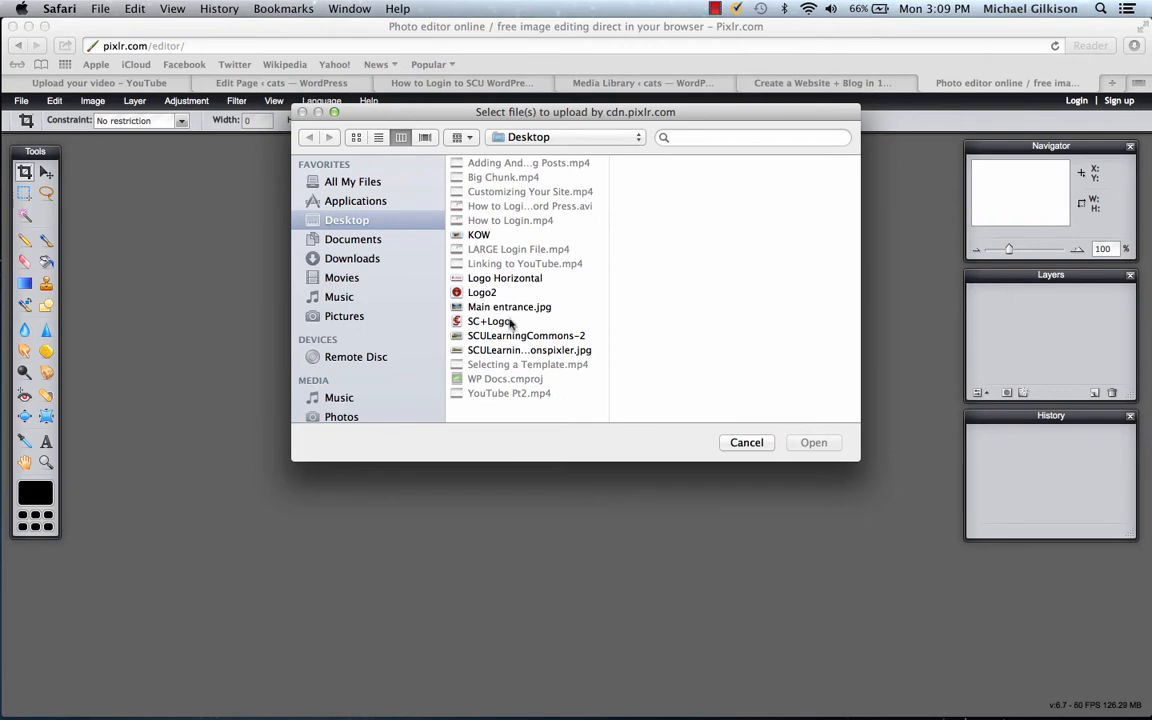
{"action": "left_click", "coordinate": [482, 293]}
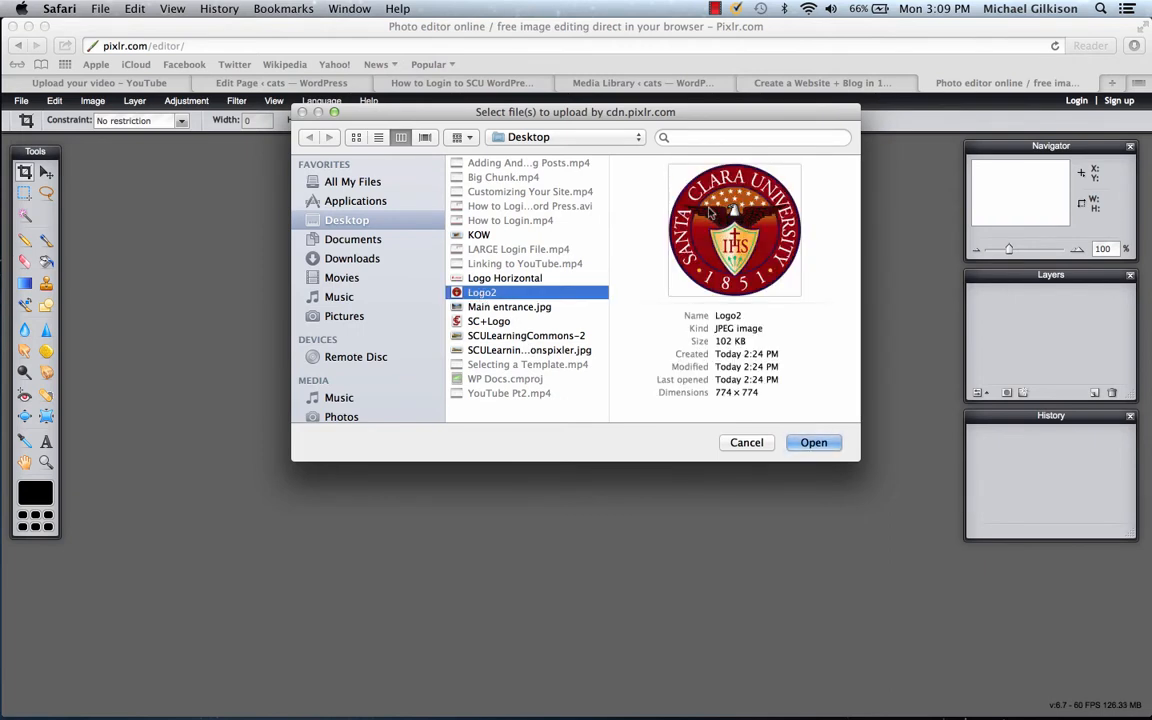
{"action": "left_click", "coordinate": [817, 442]}
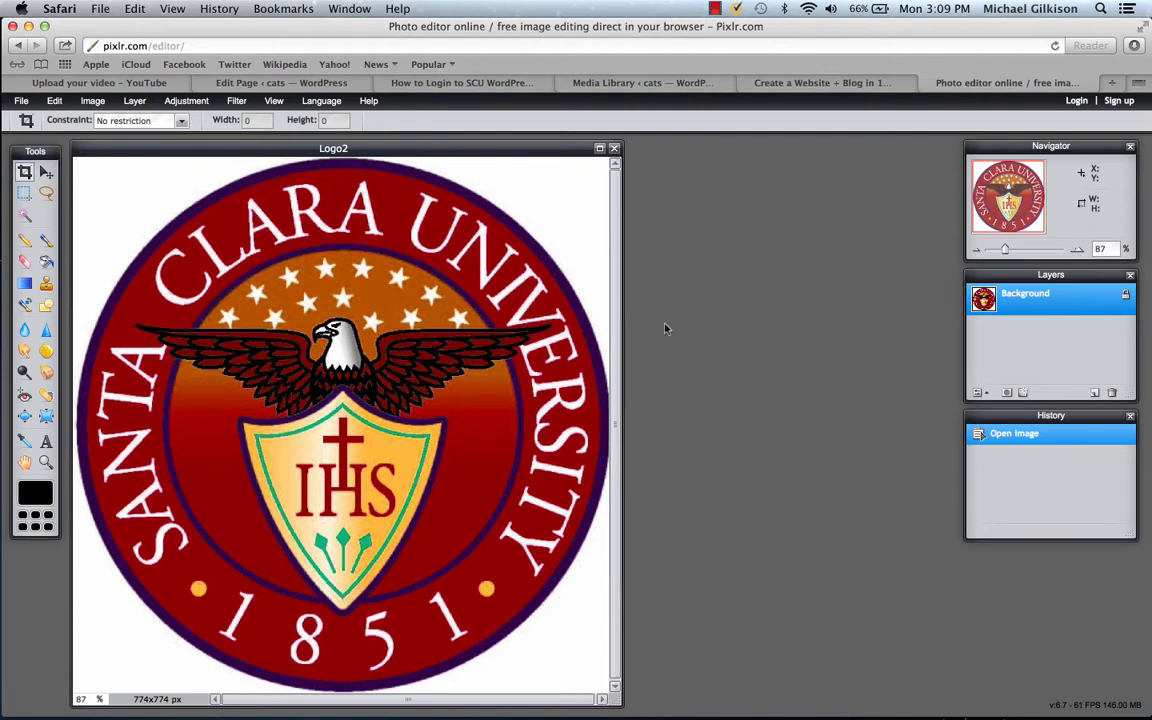
Step: Unlock the background layer and set the canvas size to 980 pixels wide by 390 pixels high
{"action": "left_click", "coordinate": [1125, 298]}
{"action": "left_click", "coordinate": [93, 101]}
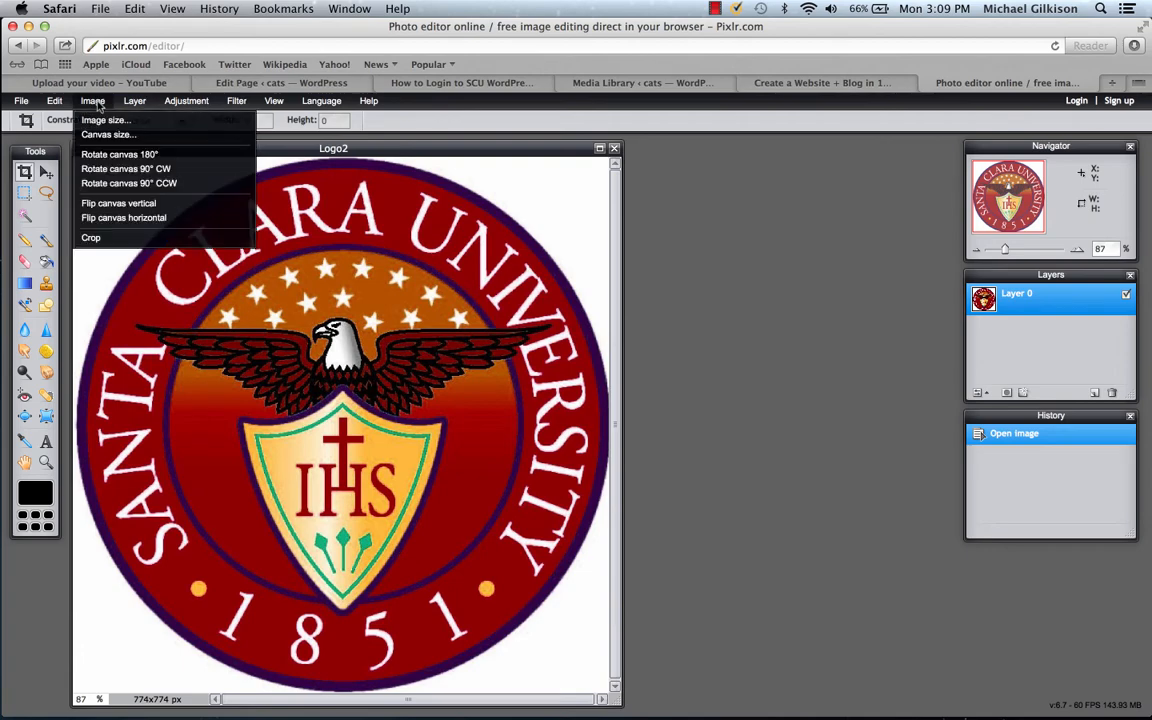
{"action": "left_click", "coordinate": [103, 136]}
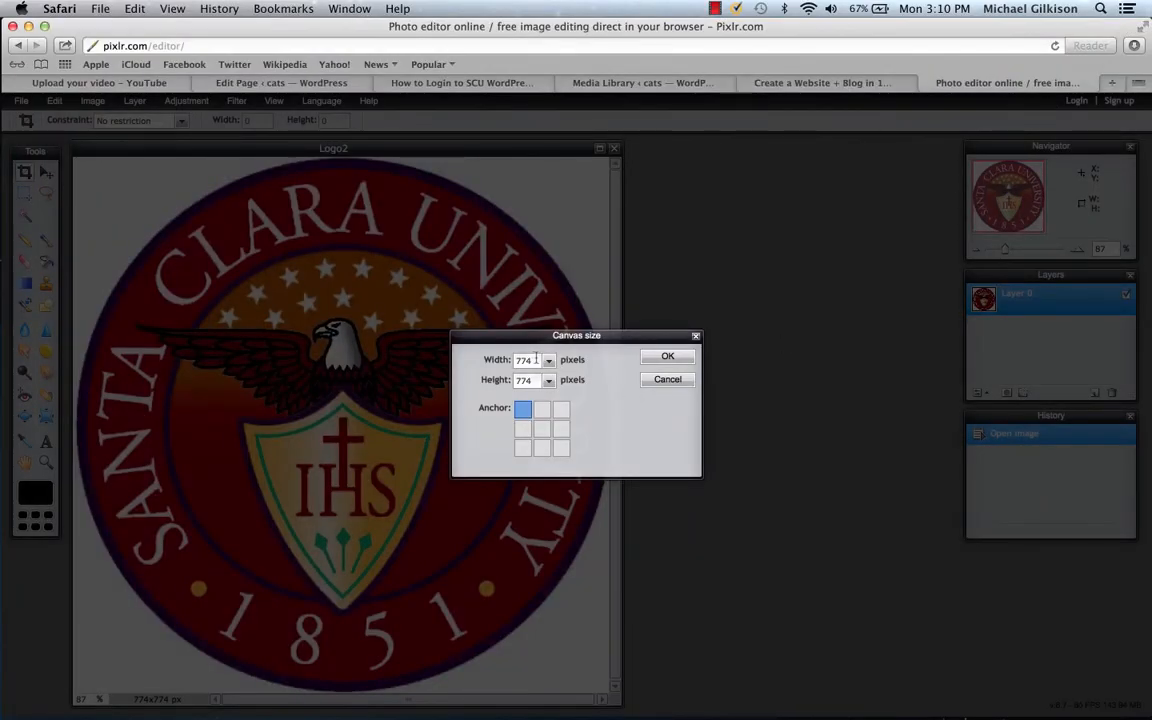
{"action": "left_click_drag", "start_coordinate": [536, 361], "coordinate": [457, 351]}
{"action": "left_click", "coordinate": [535, 379]}
{"action": "left_click", "coordinate": [665, 359]}
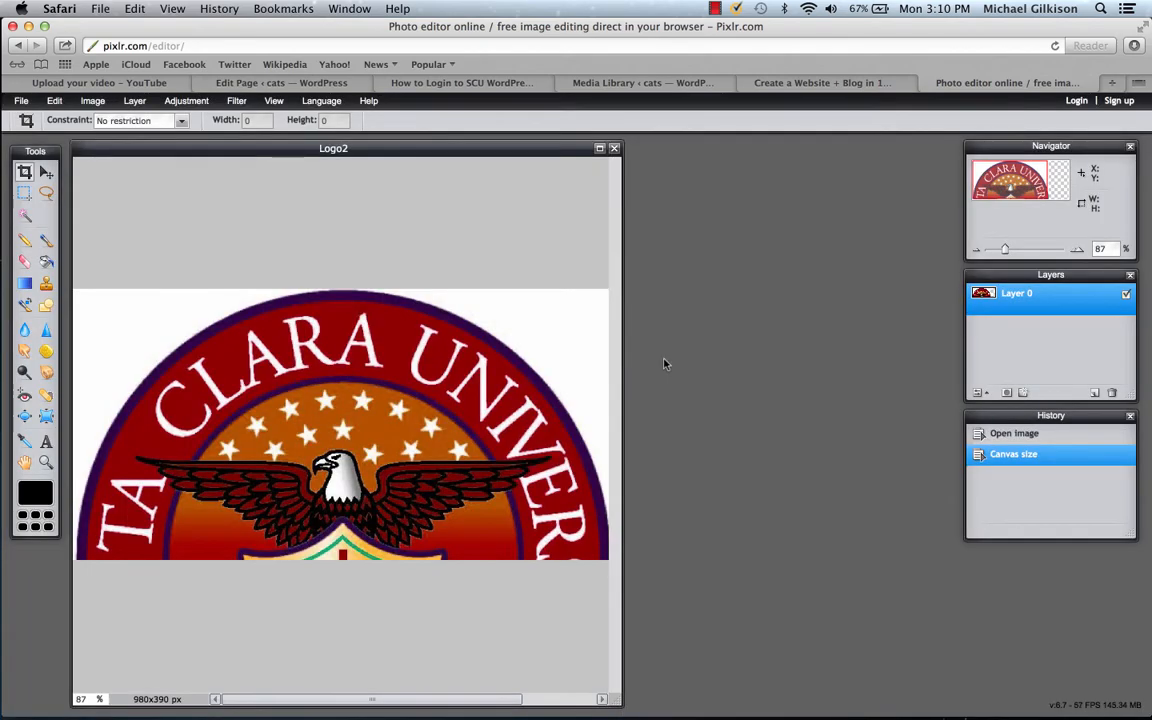
Step: Move the logo layer upward with the Move tool so the middle of the seal sits in the canvas
{"action": "left_click", "coordinate": [46, 174]}
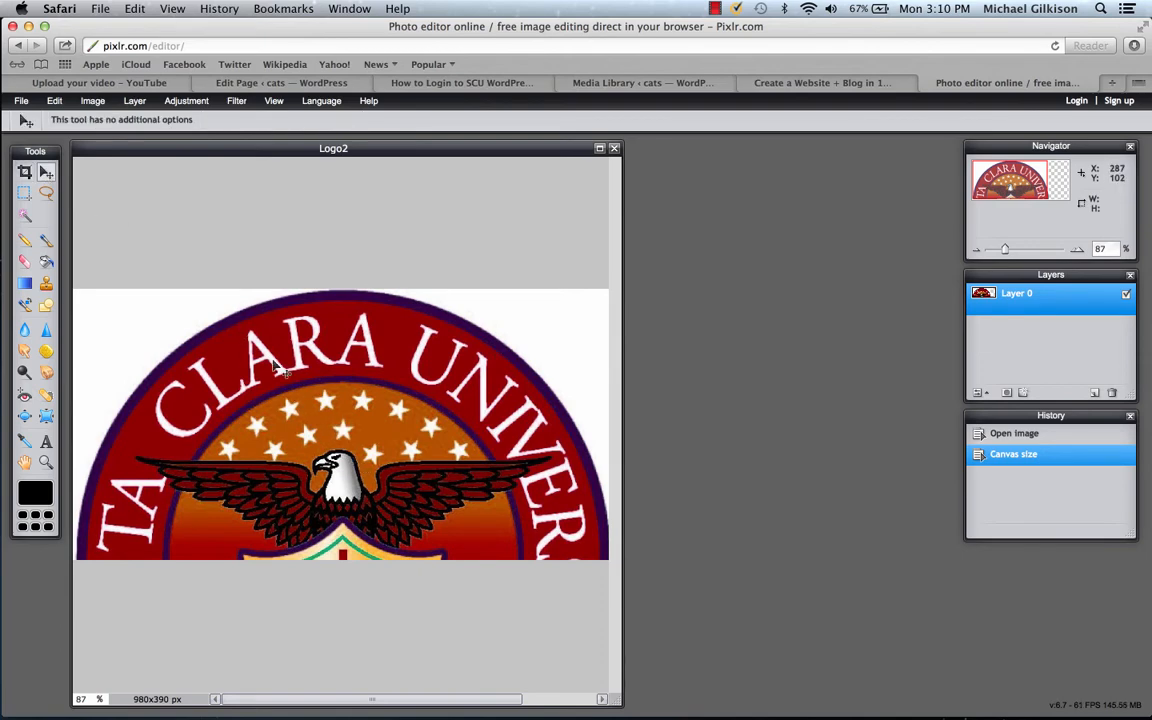
{"action": "mouse_move", "coordinate": [325, 439]}
{"action": "left_mouse_down"}
{"action": "mouse_move", "coordinate": [312, 404]}
{"action": "mouse_move", "coordinate": [316, 264]}
{"action": "mouse_move", "coordinate": [300, 489]}
{"action": "mouse_move", "coordinate": [298, 232]}
{"action": "mouse_move", "coordinate": [291, 449]}
{"action": "mouse_move", "coordinate": [344, 414]}
{"action": "mouse_move", "coordinate": [307, 402]}
{"action": "mouse_move", "coordinate": [328, 366]}
{"action": "mouse_move", "coordinate": [337, 420]}
{"action": "left_mouse_up"}
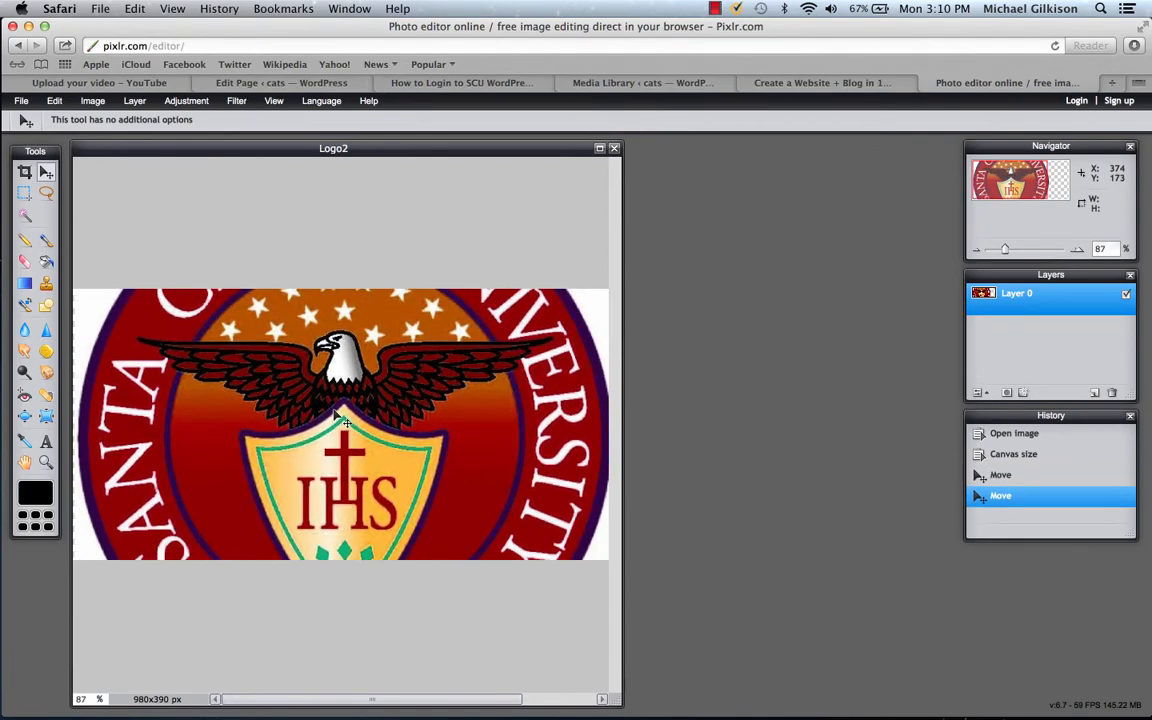
Step: Shrink the logo layer with Free transform, shift it up so the whole seal fits the canvas height, and apply the changes
{"action": "left_click", "coordinate": [92, 101]}
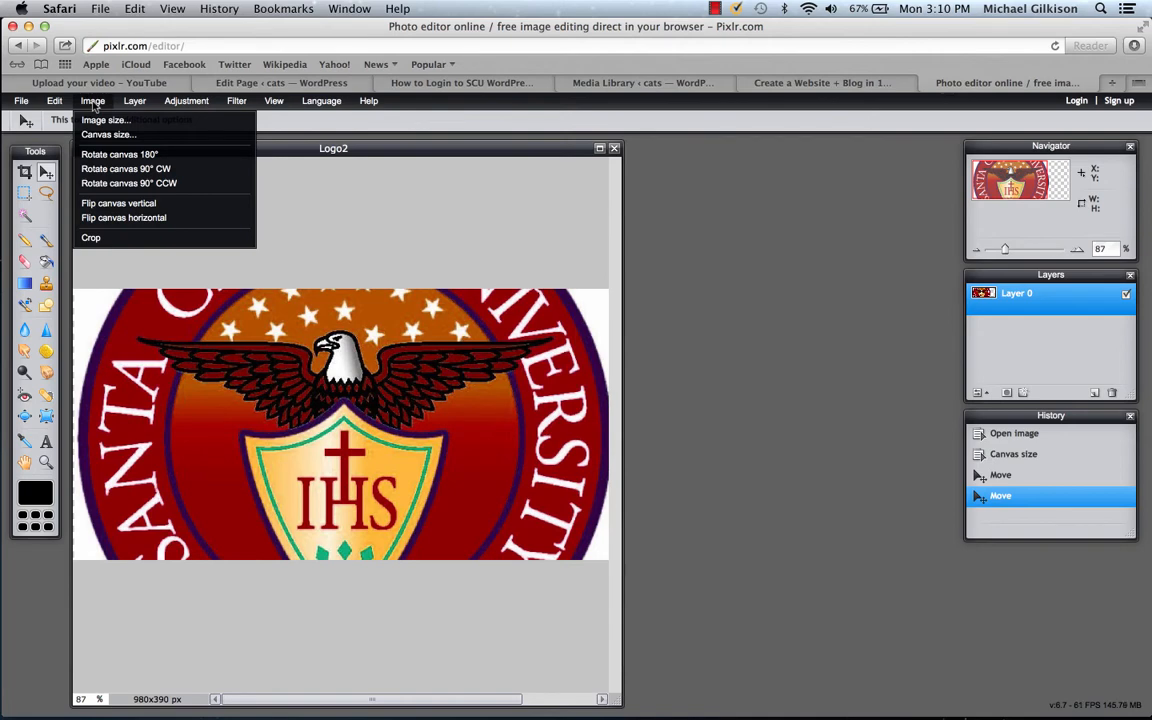
{"action": "mouse_move", "coordinate": [62, 104]}
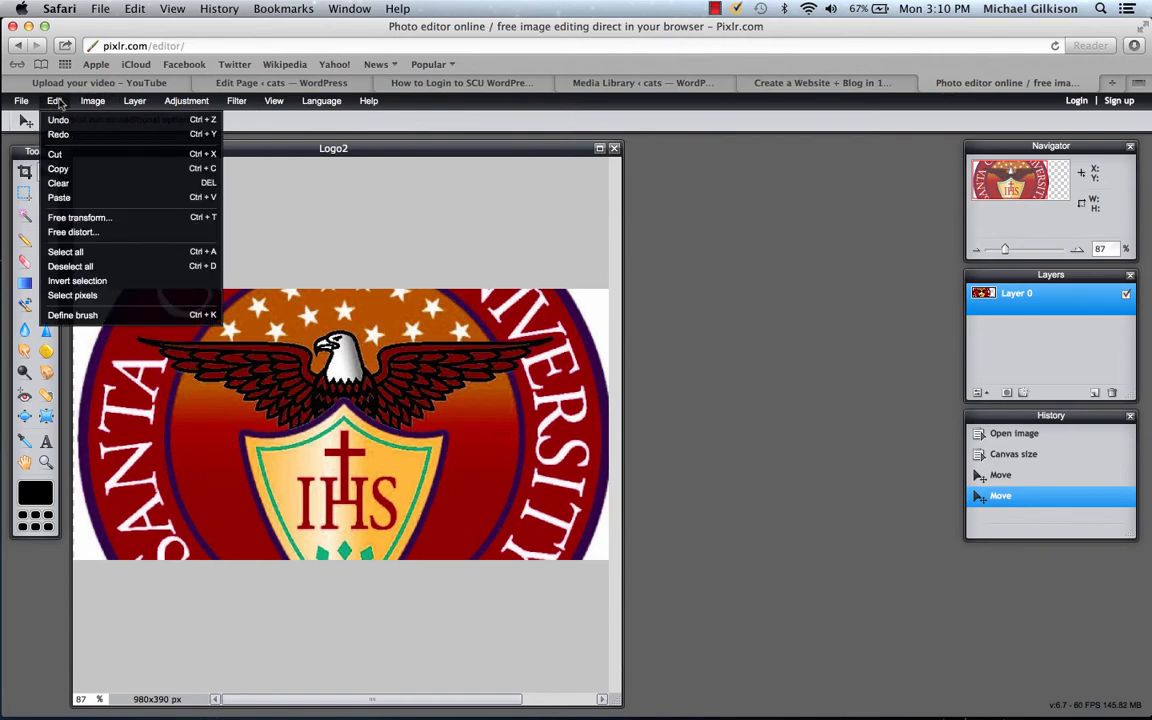
{"action": "left_click", "coordinate": [79, 218]}
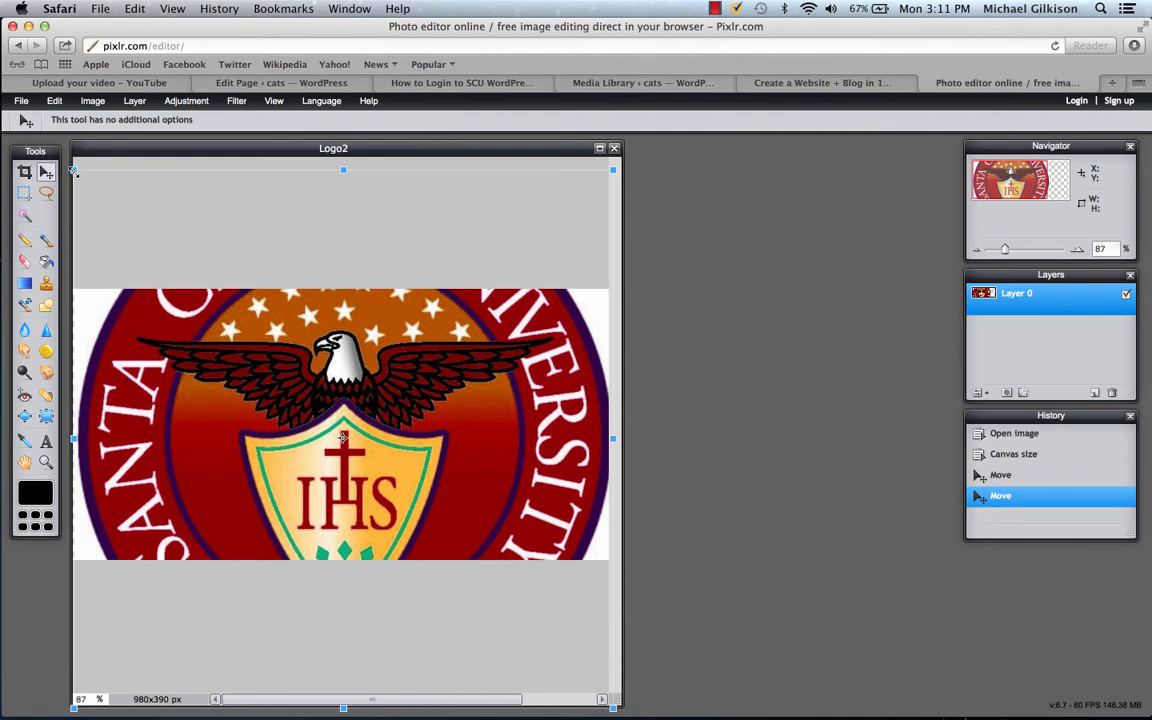
{"action": "left_click_drag", "start_coordinate": [73, 171], "coordinate": [188, 286]}
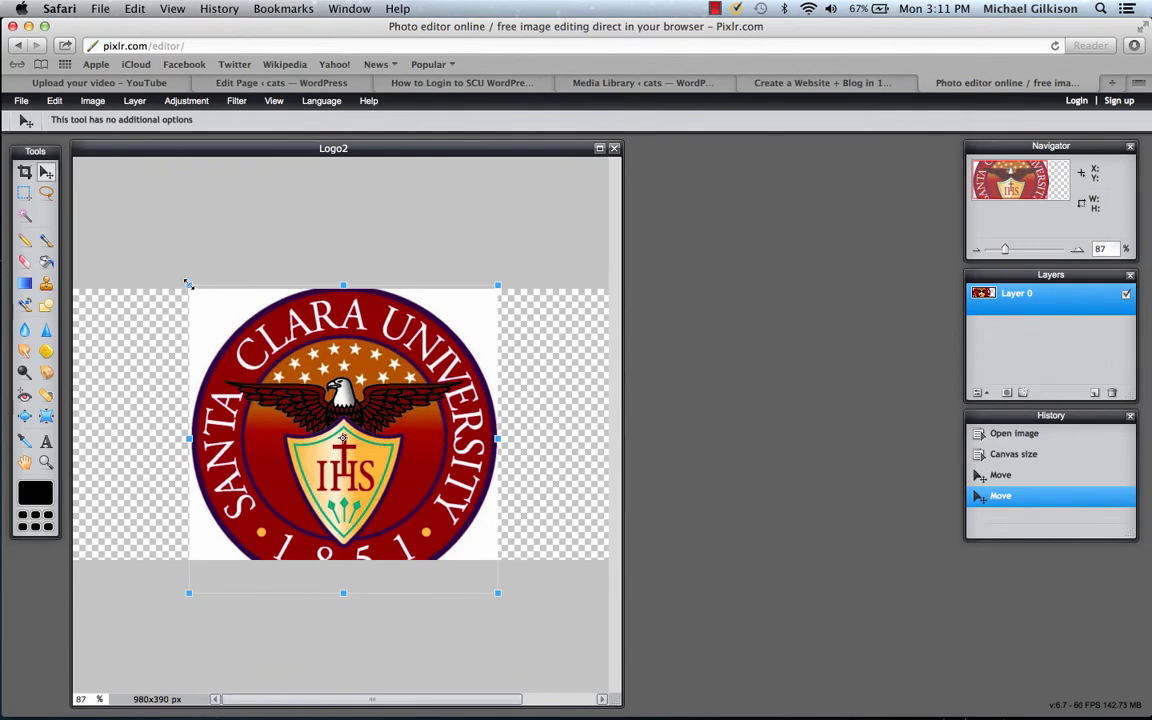
{"action": "left_click_drag", "start_coordinate": [187, 284], "coordinate": [210, 298]}
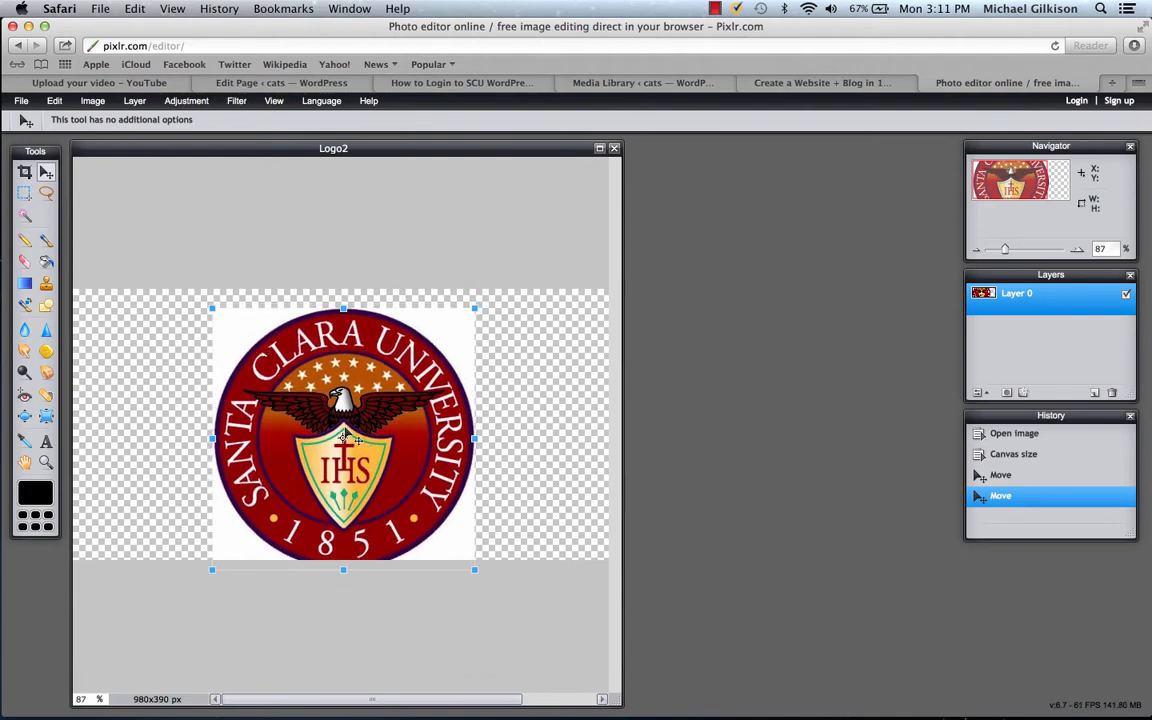
{"action": "left_click_drag", "start_coordinate": [343, 436], "coordinate": [343, 425]}
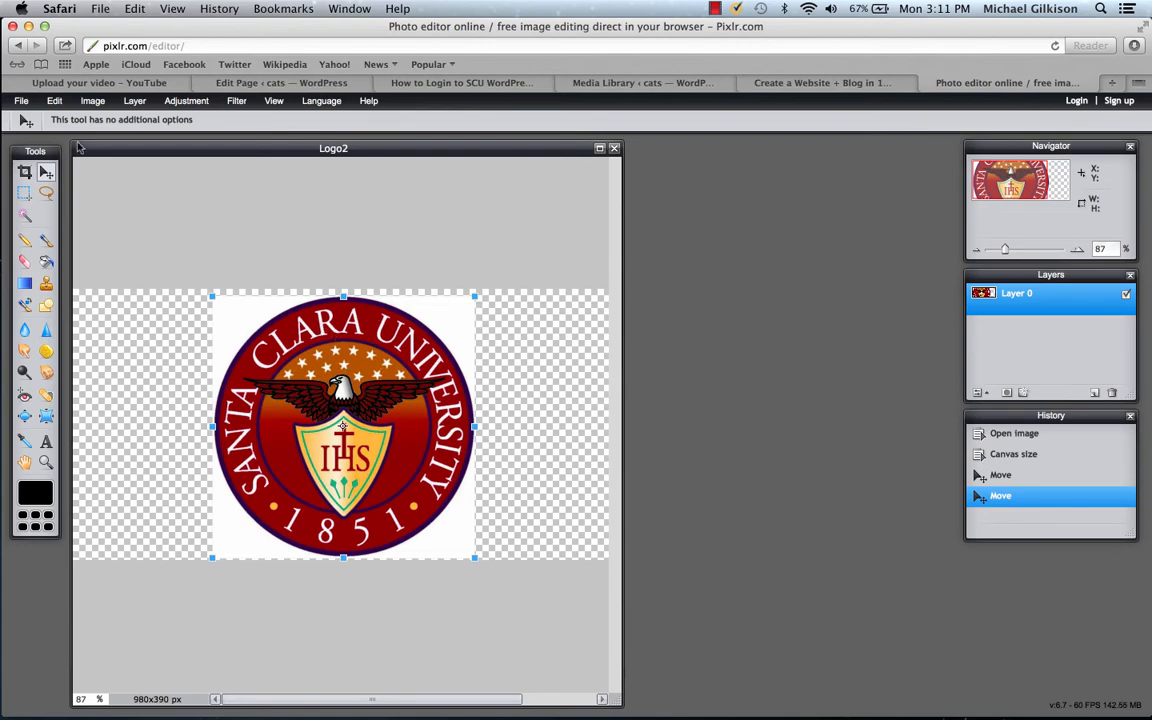
{"action": "left_click", "coordinate": [24, 102]}
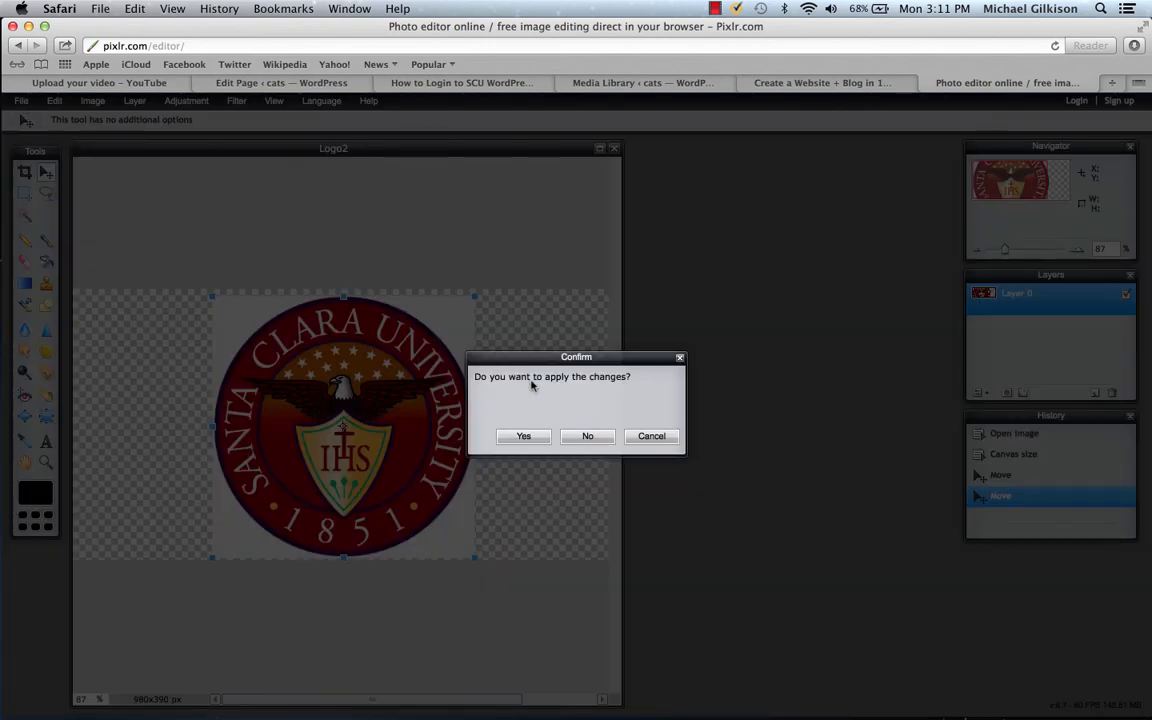
{"action": "left_click", "coordinate": [523, 437]}
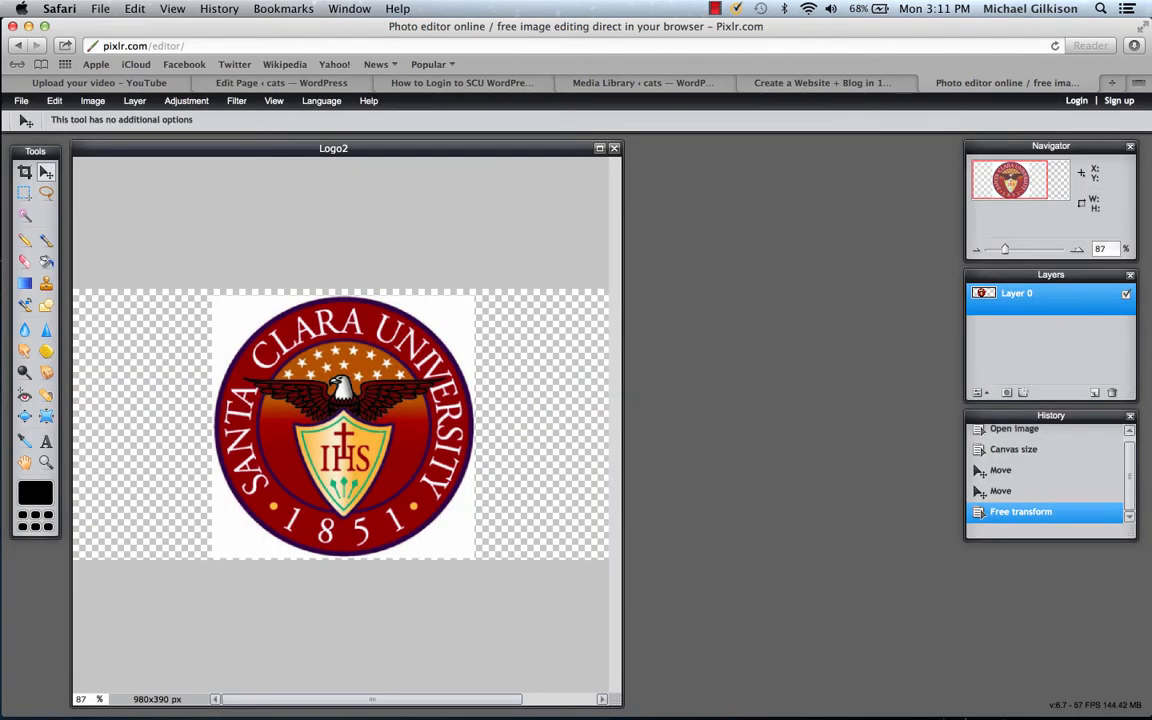
Step: Start saving the image to the computer as a JPEG at quality 80, declining to replace the existing Logo2 file on the Desktop
{"action": "left_click", "coordinate": [21, 101]}
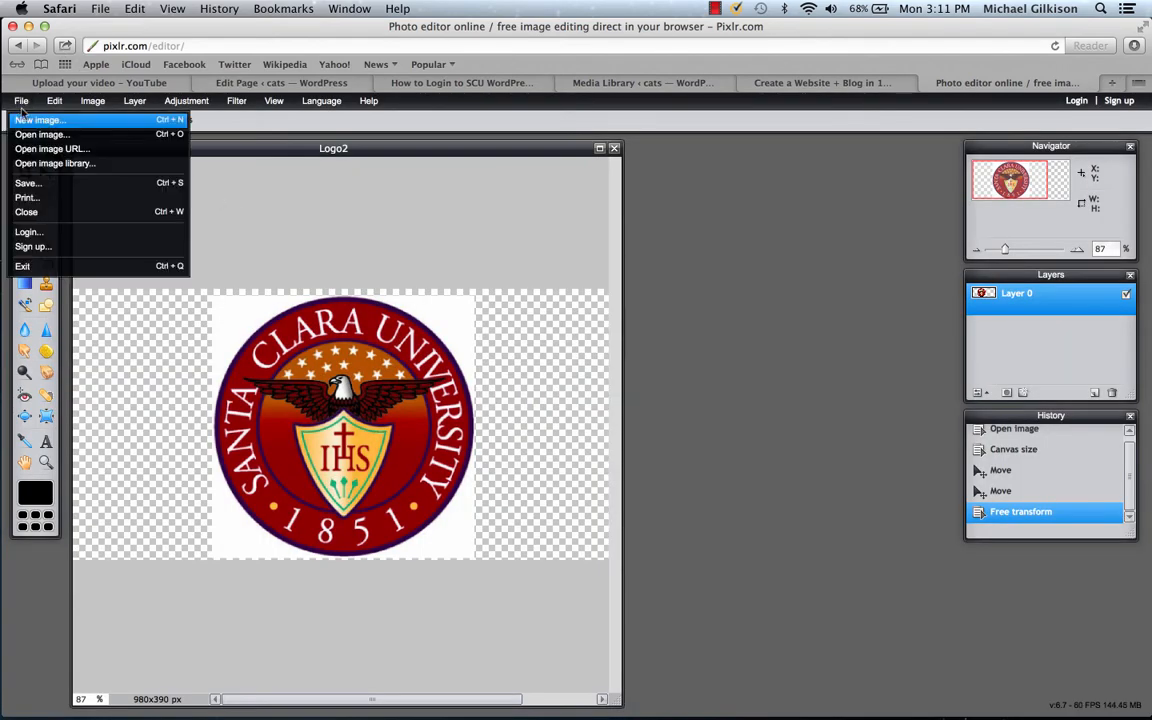
{"action": "left_click", "coordinate": [45, 183]}
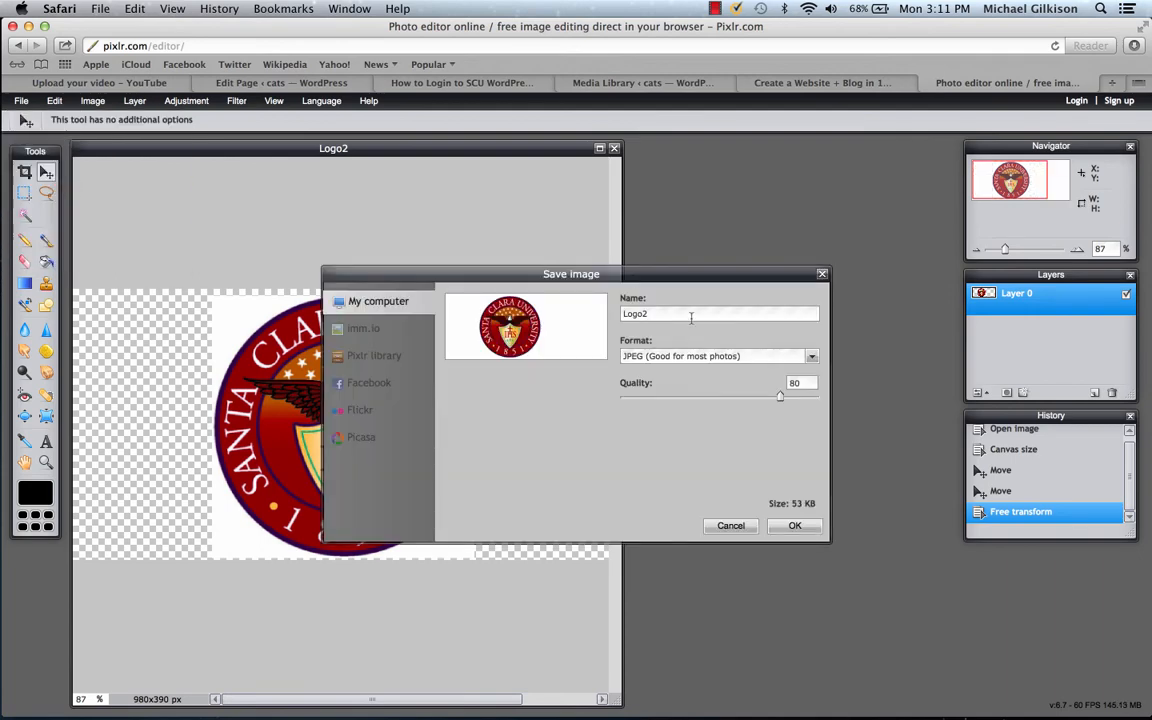
{"action": "left_click", "coordinate": [796, 526]}
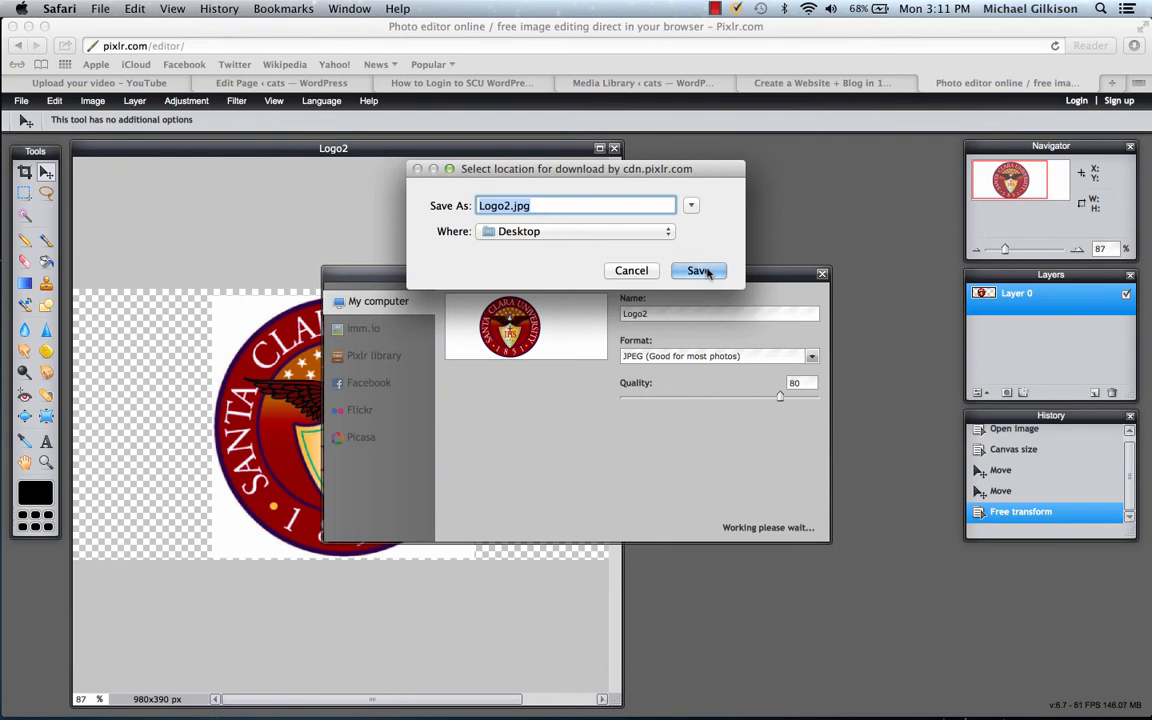
{"action": "left_click", "coordinate": [700, 271]}
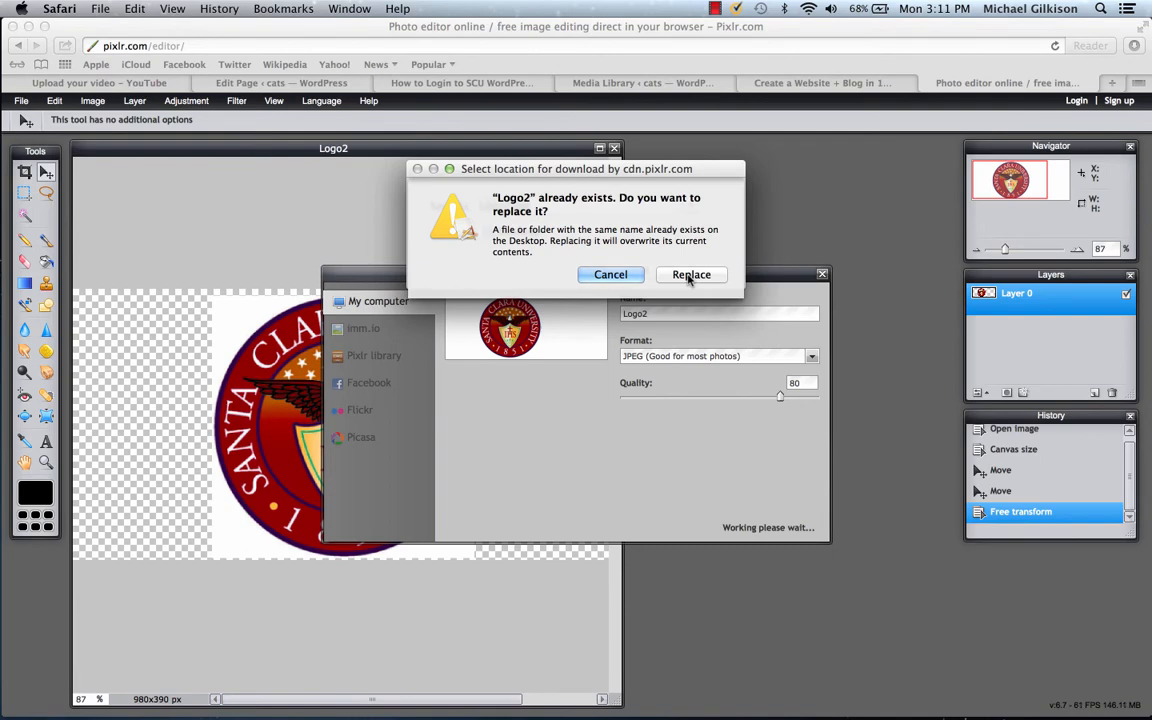
{"action": "left_click", "coordinate": [617, 273]}
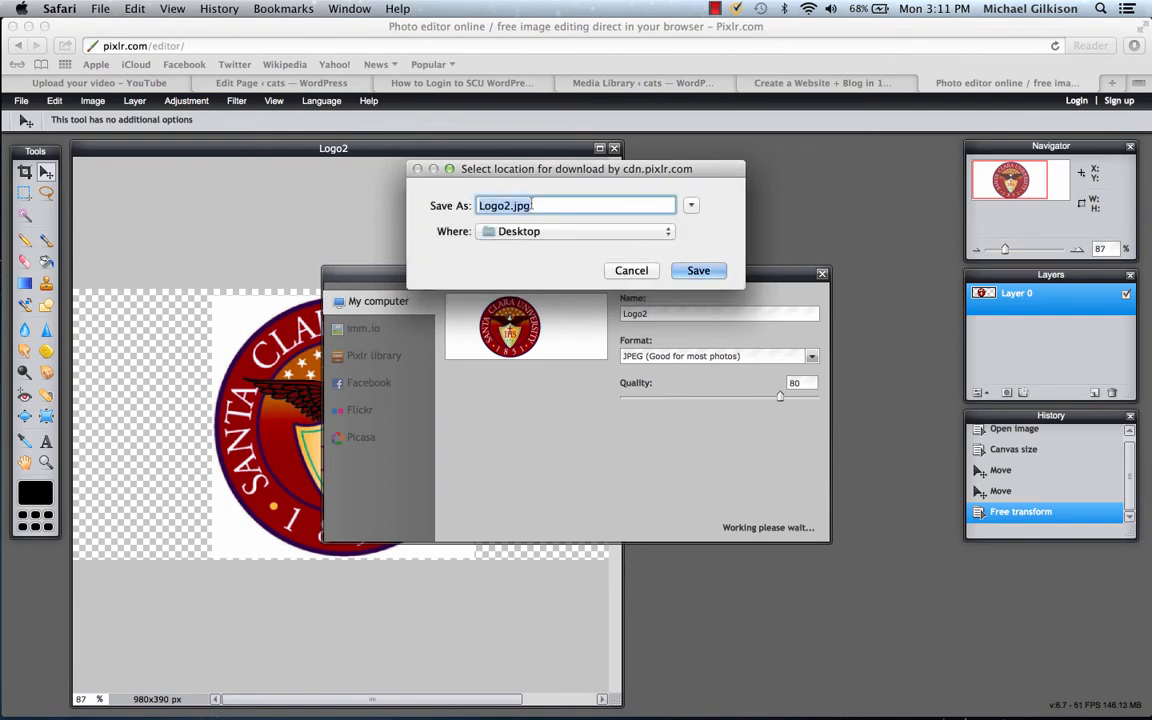
Step: Rename the download pixlrtest and save it to the Desktop
{"action": "key", "text": "Right"}
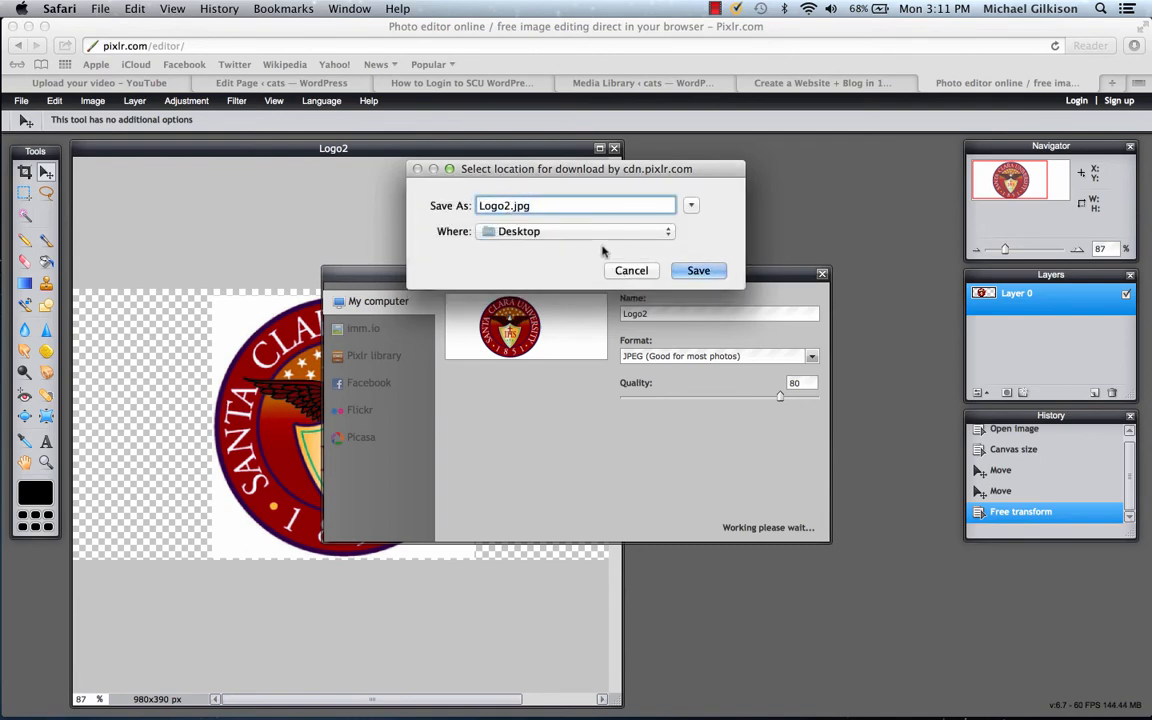
{"action": "key", "text": "BackSpace"}
{"action": "key", "text": "BackSpace"}
{"action": "key", "text": "BackSpace"}
{"action": "key", "text": "BackSpace"}
{"action": "key", "text": "BackSpace"}
{"action": "type", "text": "pilr"}
{"action": "key", "text": "BackSpace"}
{"action": "key", "text": "BackSpace"}
{"action": "type", "text": "xlrtest"}
{"action": "left_click", "coordinate": [705, 270]}
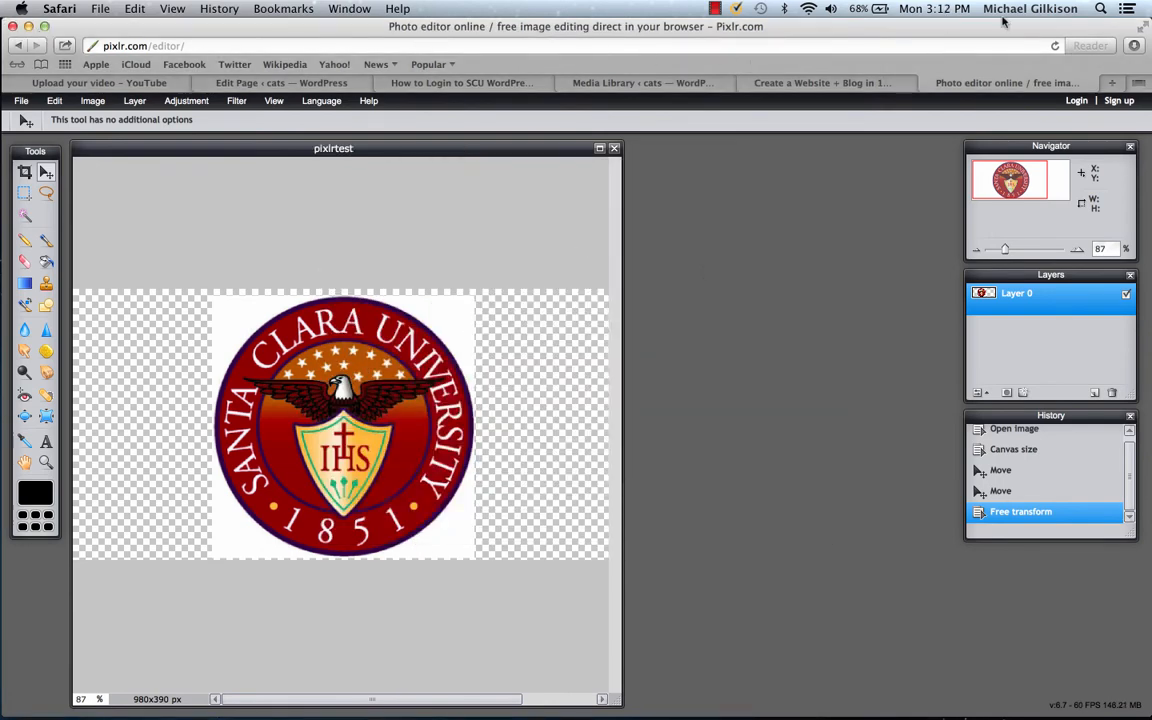
Step: Move the browser window aside to check the pixlrtest.jpg file on the Desktop, and move the window back
{"action": "left_click_drag", "start_coordinate": [1101, 27], "coordinate": [925, 12]}
{"action": "left_click", "coordinate": [1016, 492]}
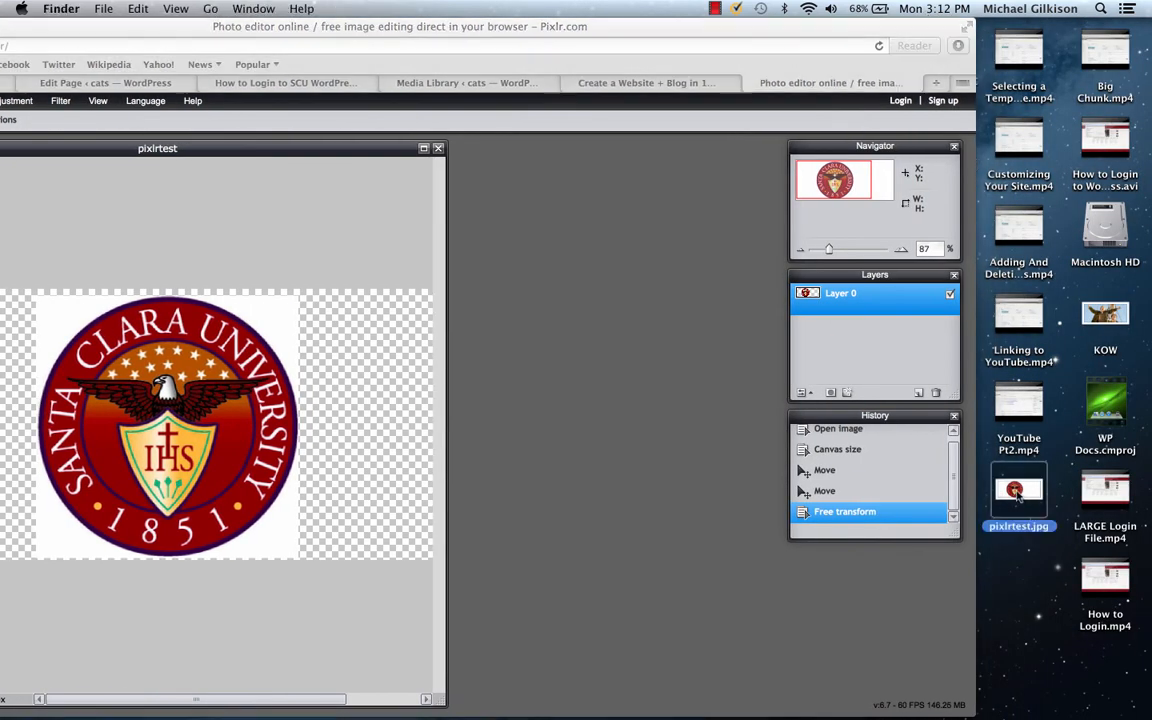
{"action": "left_click_drag", "start_coordinate": [524, 49], "coordinate": [694, 45]}
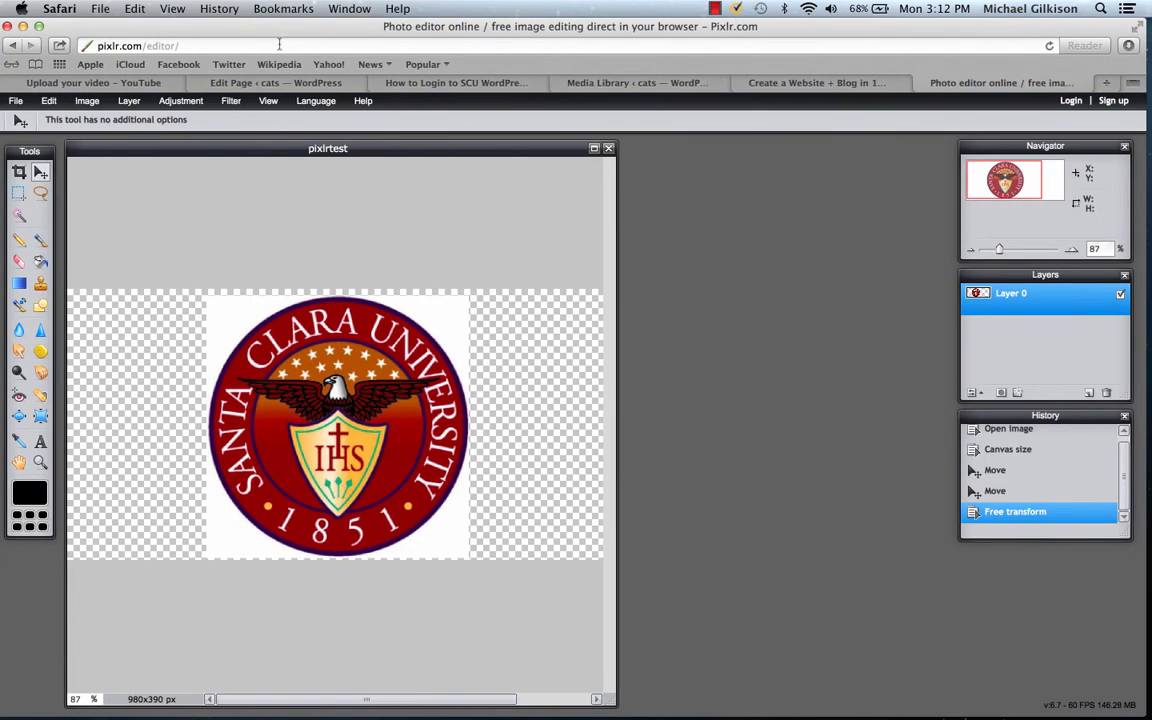
Step: Switch to the WordPress media library and upload pixlrtest.jpg from the Desktop as new media
{"action": "left_click", "coordinate": [560, 80]}
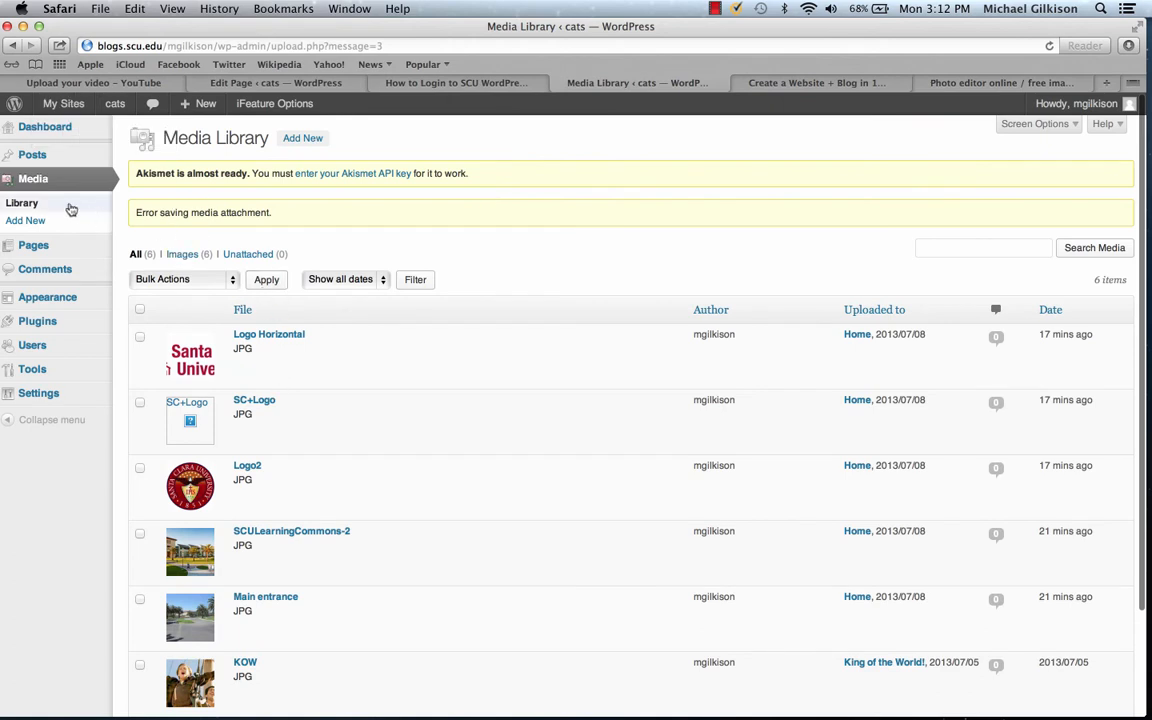
{"action": "left_click", "coordinate": [35, 221]}
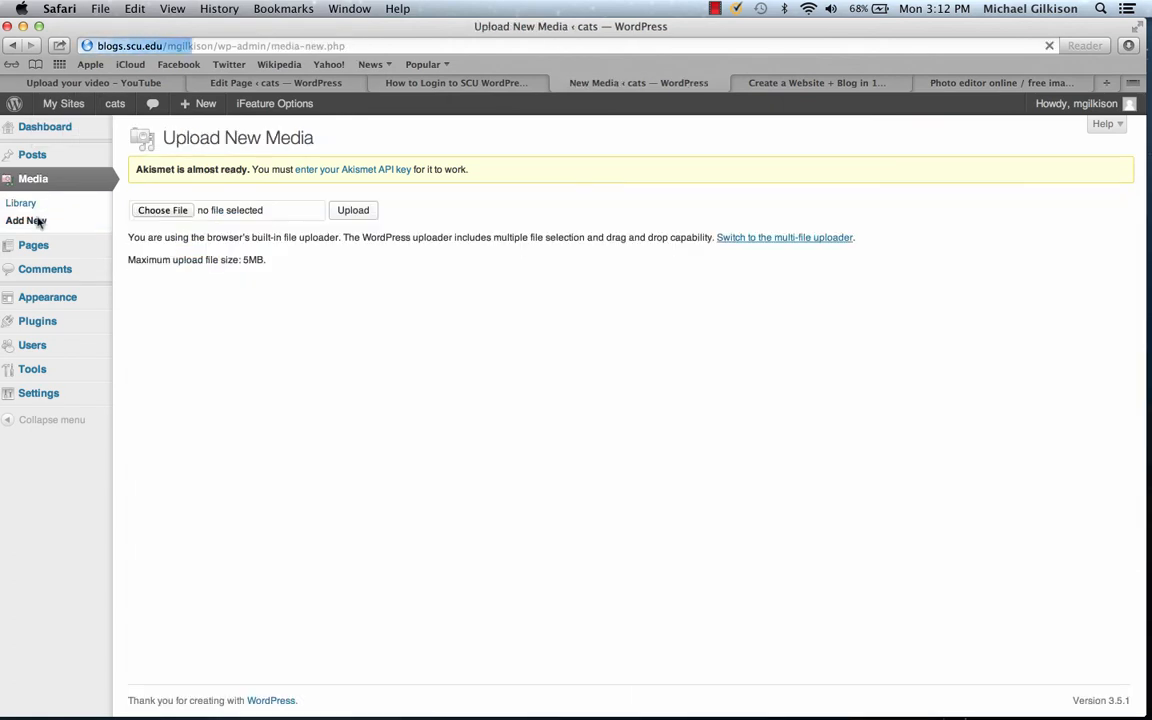
{"action": "left_click", "coordinate": [160, 209]}
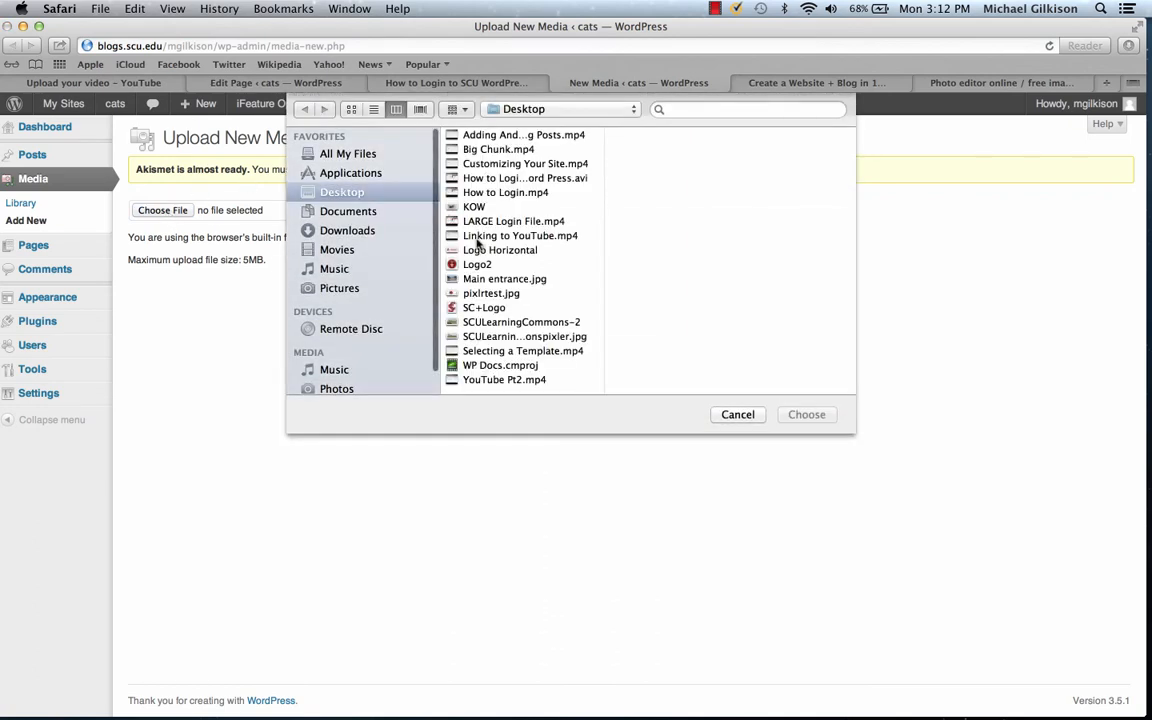
{"action": "left_click", "coordinate": [482, 293]}
{"action": "left_click", "coordinate": [824, 412]}
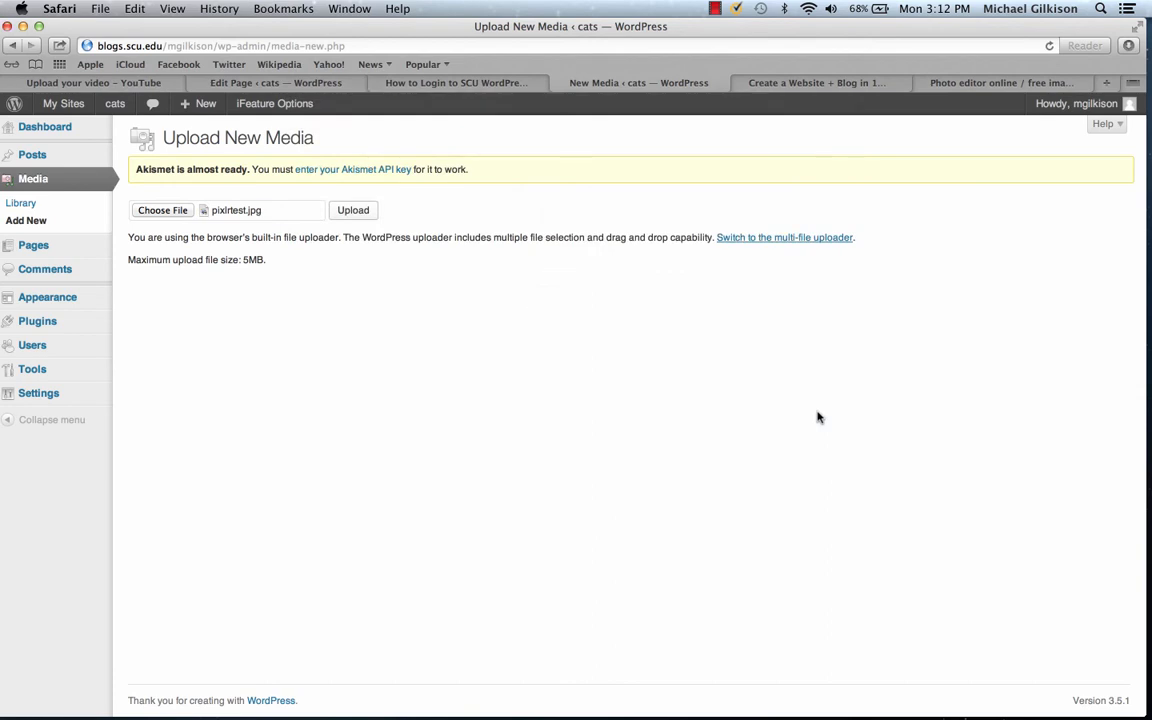
{"action": "left_click", "coordinate": [352, 210]}
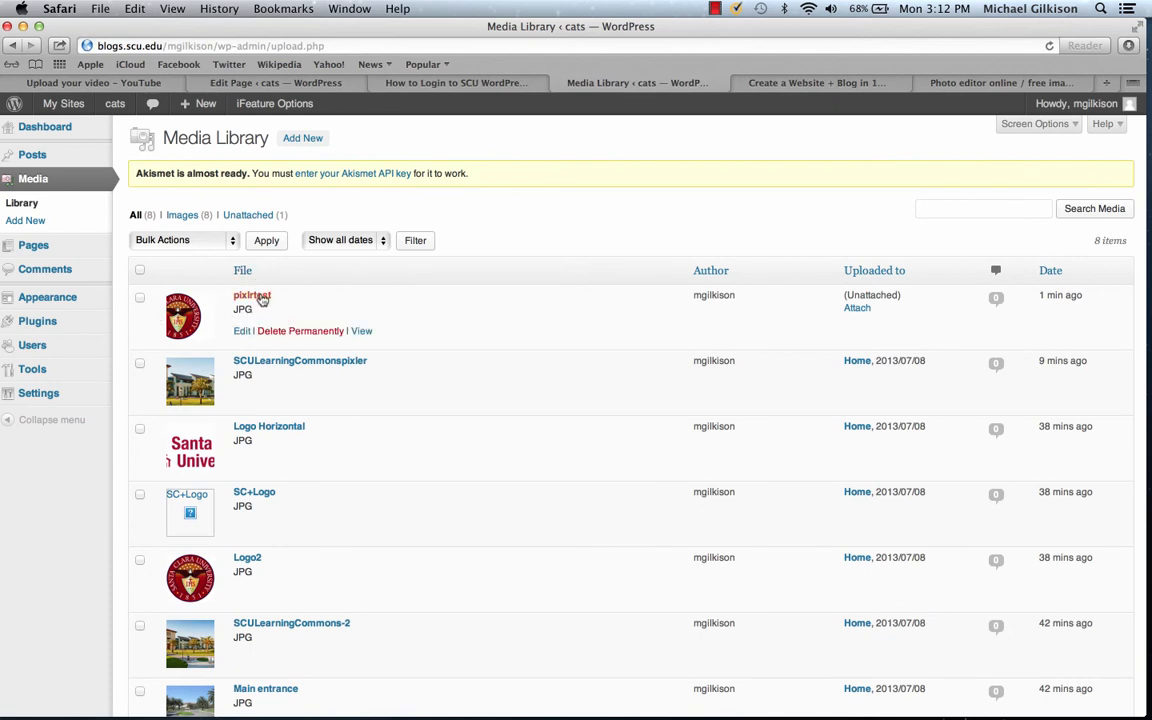
Step: Open the Home page for editing, expand its Slider Lite Options and open the image upload for slide one
{"action": "left_click", "coordinate": [56, 250]}
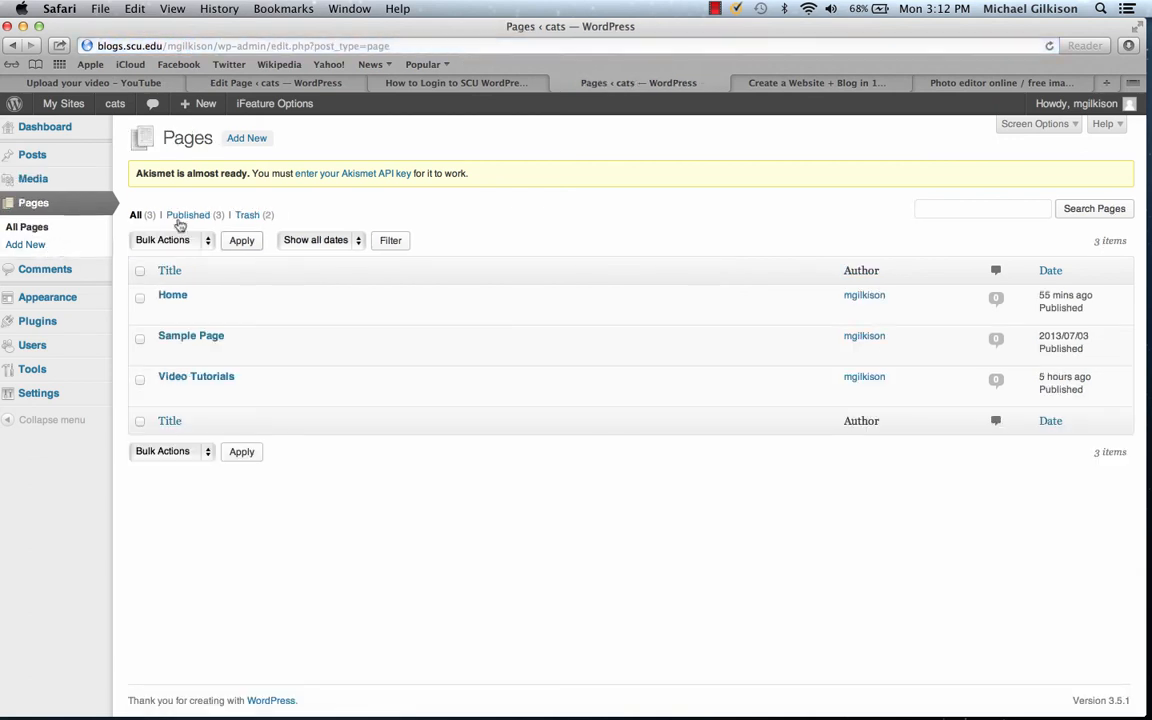
{"action": "left_click", "coordinate": [175, 296]}
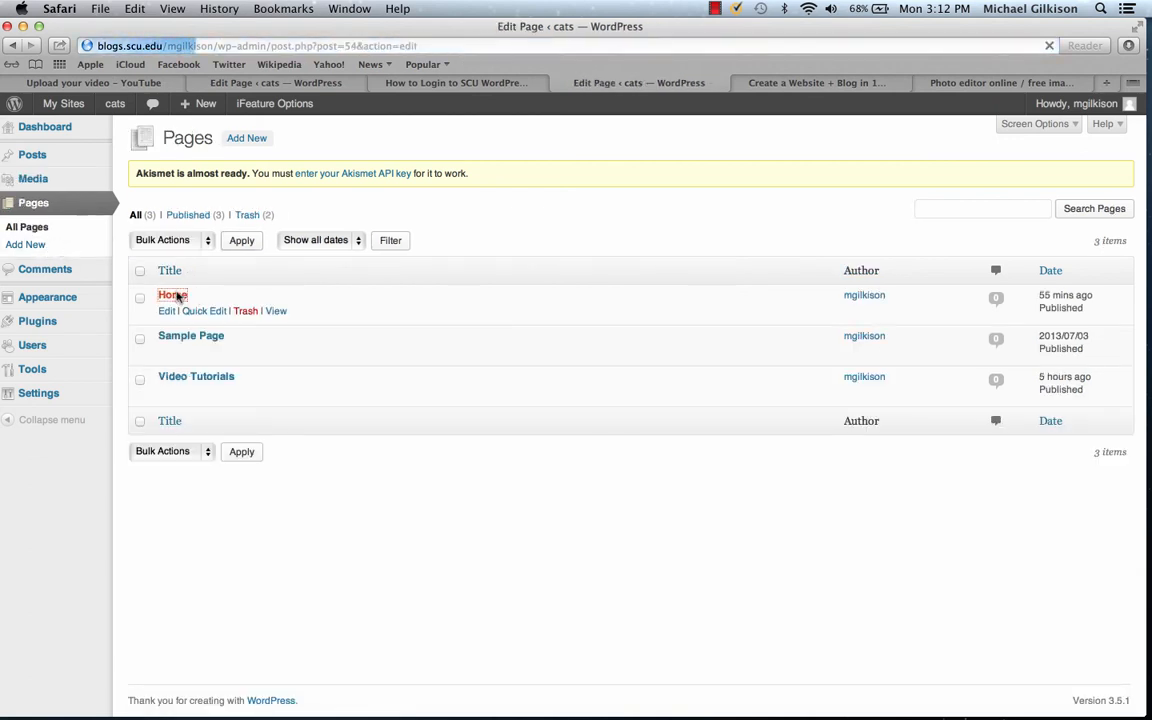
{"action": "scroll", "coordinate": [501, 316], "scroll_direction": "down", "scroll_amount": 5}
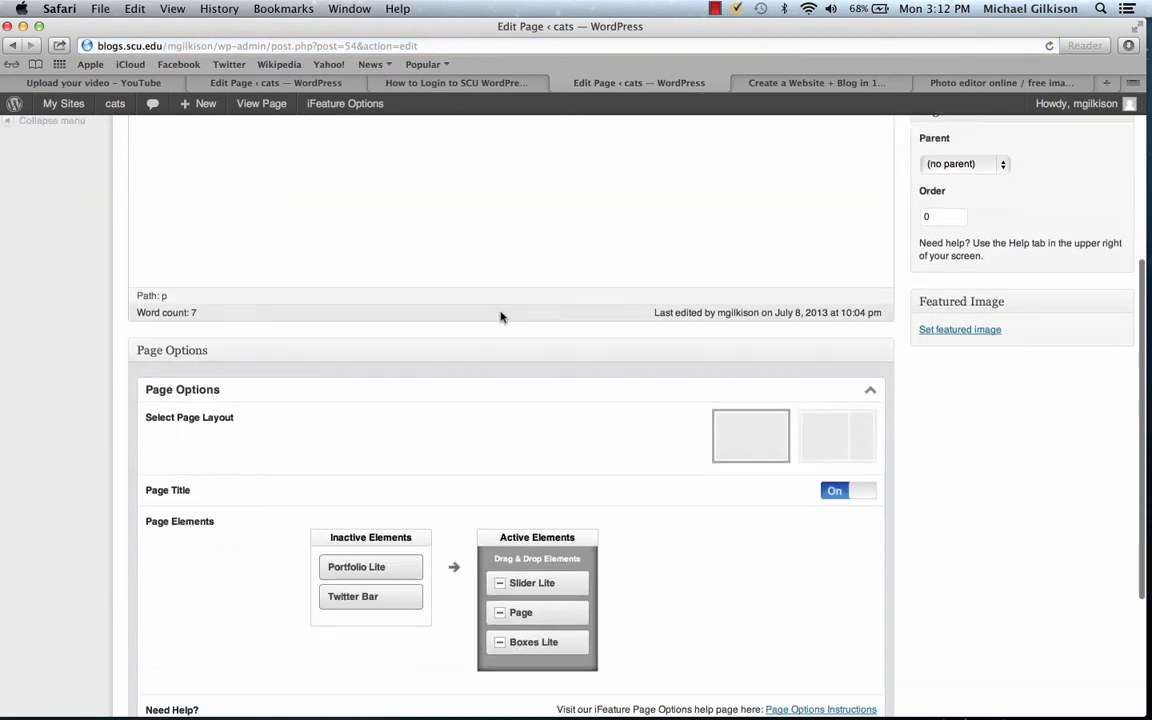
{"action": "scroll", "coordinate": [501, 316], "scroll_direction": "down", "scroll_amount": 4}
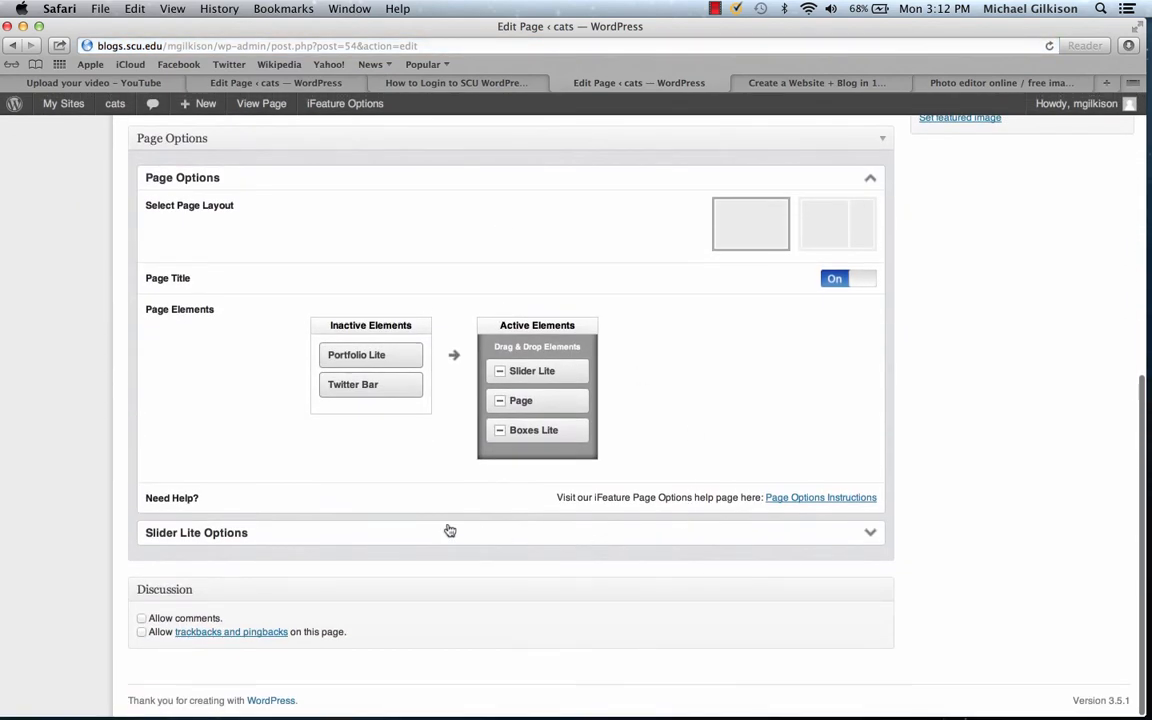
{"action": "left_click", "coordinate": [306, 534]}
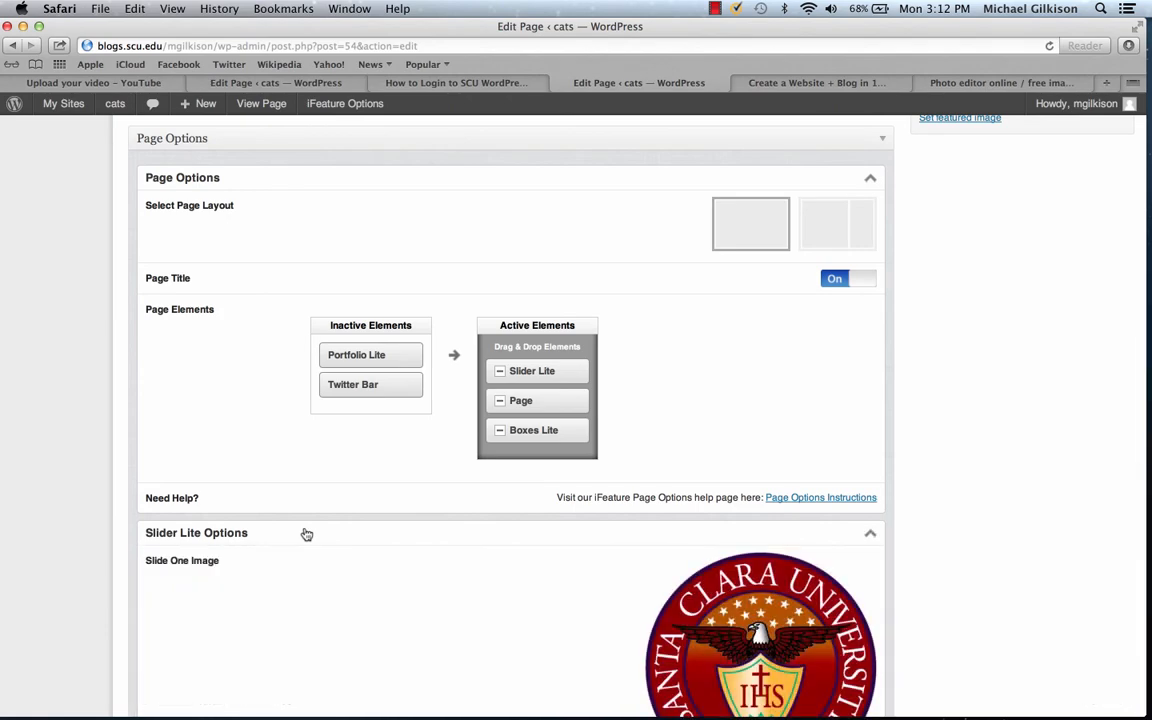
{"action": "scroll", "coordinate": [545, 372], "scroll_direction": "down", "scroll_amount": 5}
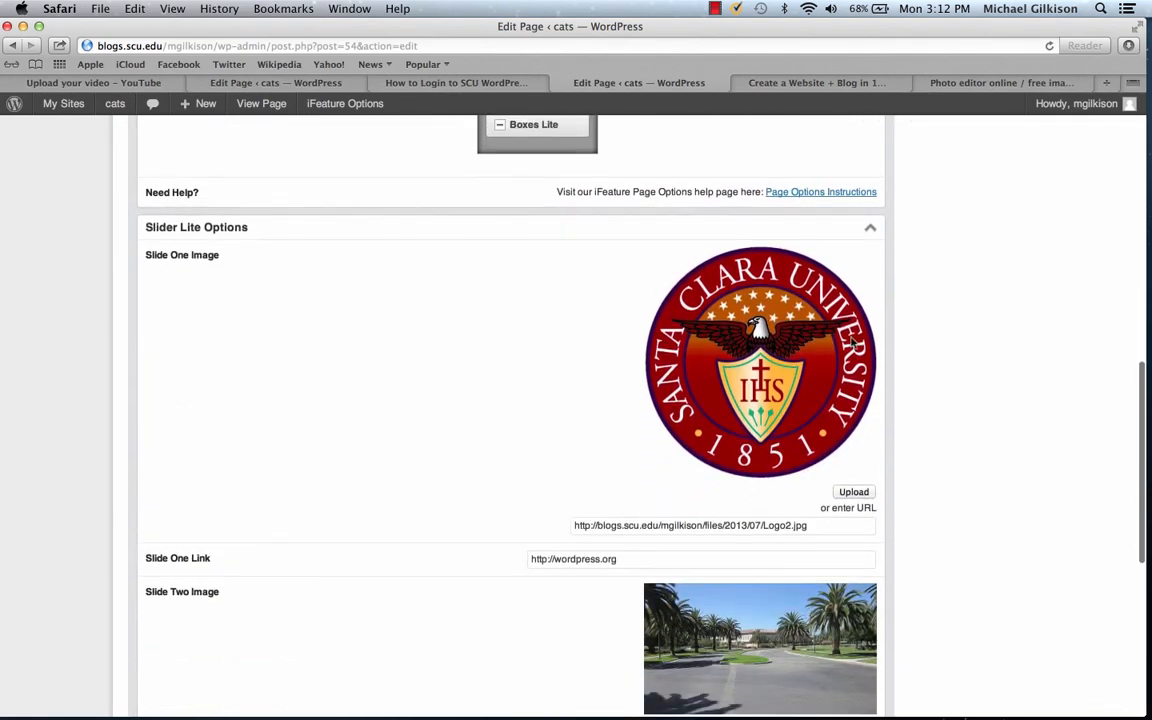
{"action": "left_click", "coordinate": [853, 492]}
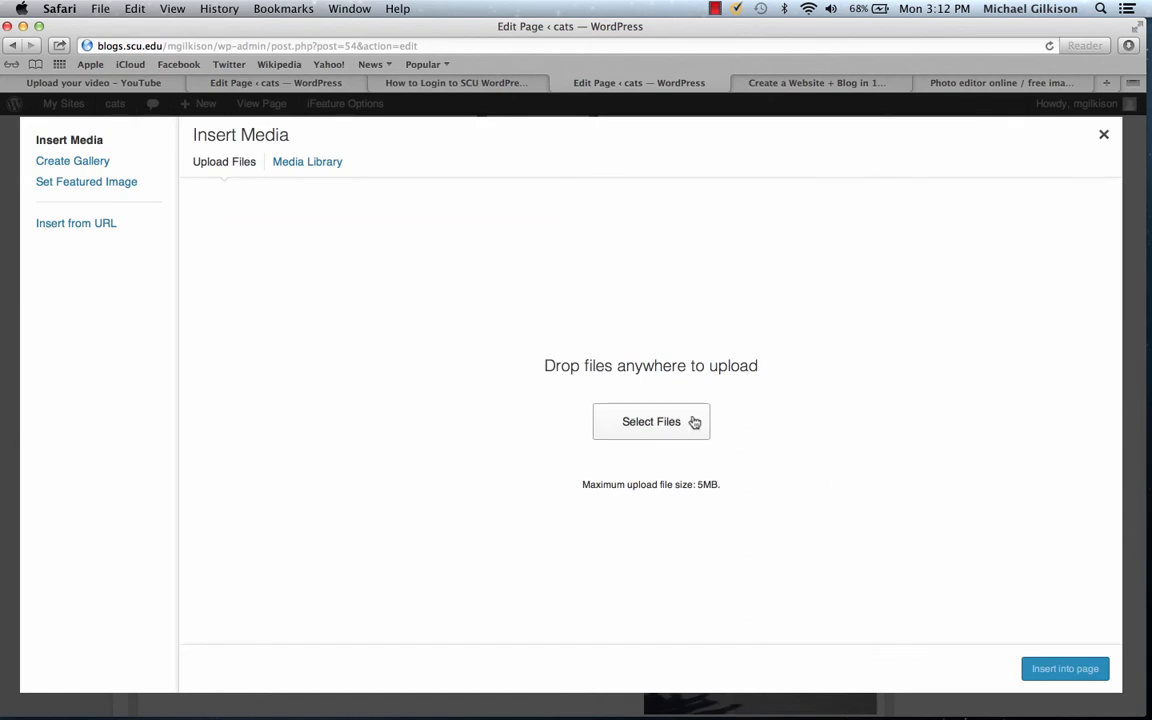
{"action": "left_click", "coordinate": [656, 421]}
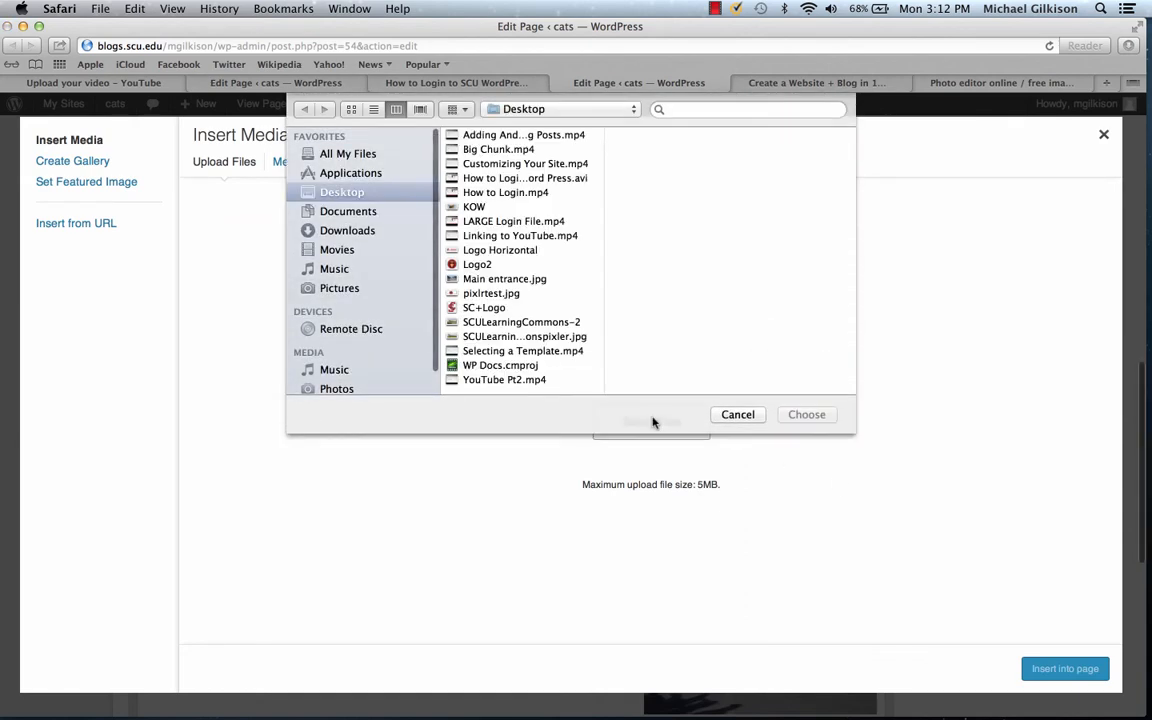
{"action": "scroll", "coordinate": [540, 240], "scroll_direction": "down", "scroll_amount": 1}
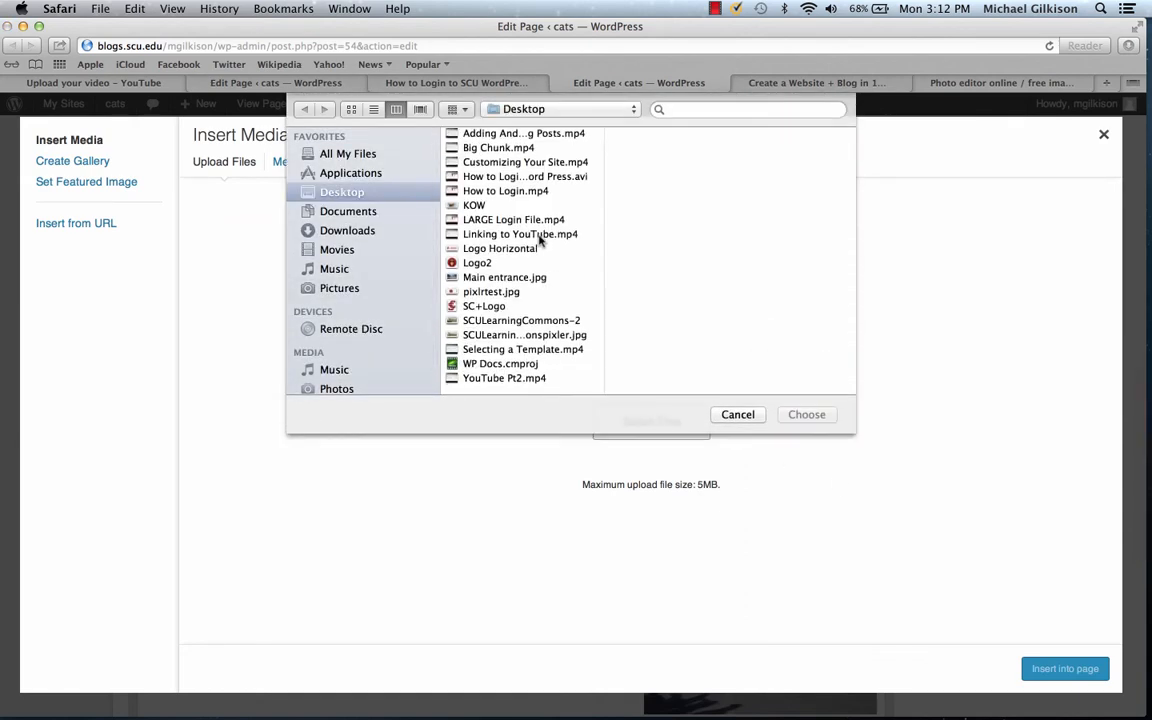
{"action": "scroll", "coordinate": [540, 240], "scroll_direction": "up", "scroll_amount": 2}
{"action": "scroll", "coordinate": [540, 240], "scroll_direction": "down", "scroll_amount": 1}
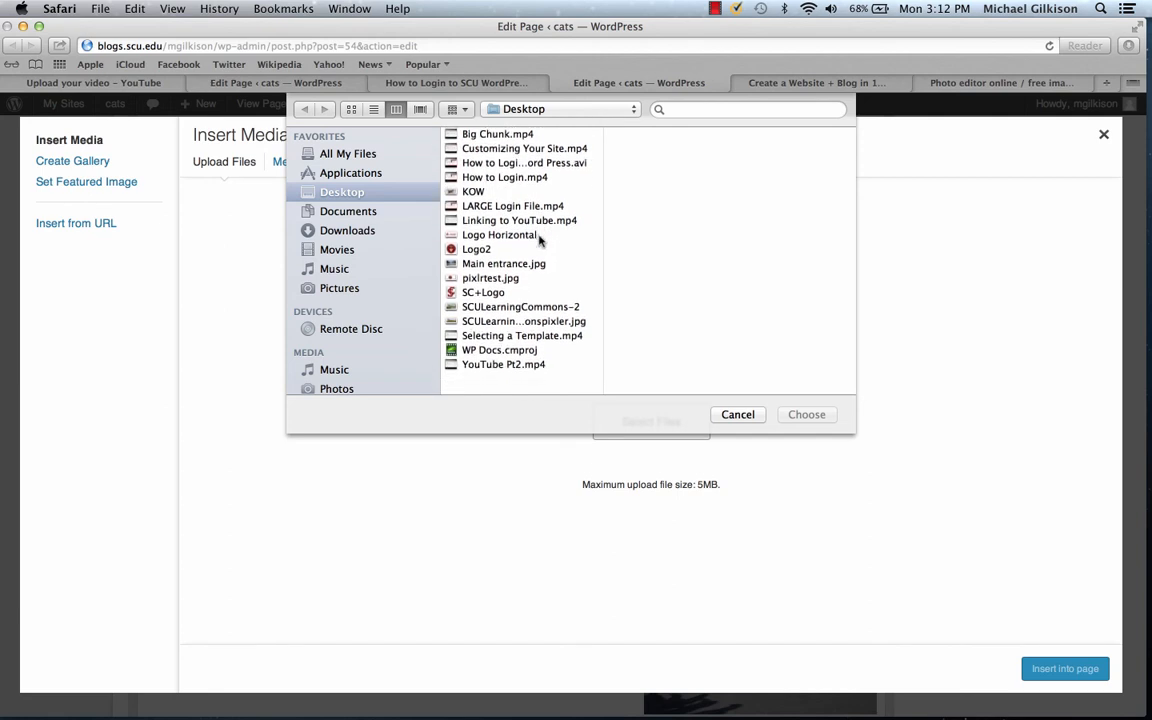
{"action": "scroll", "coordinate": [540, 240], "scroll_direction": "up", "scroll_amount": 1}
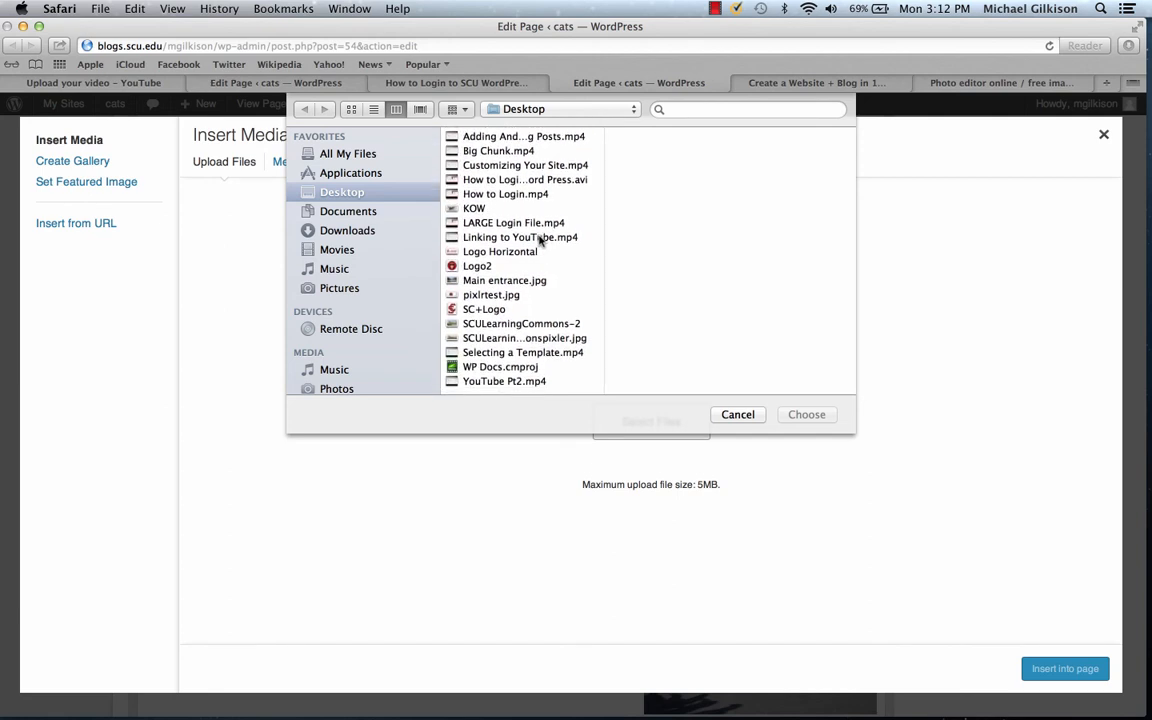
{"action": "left_click", "coordinate": [737, 415]}
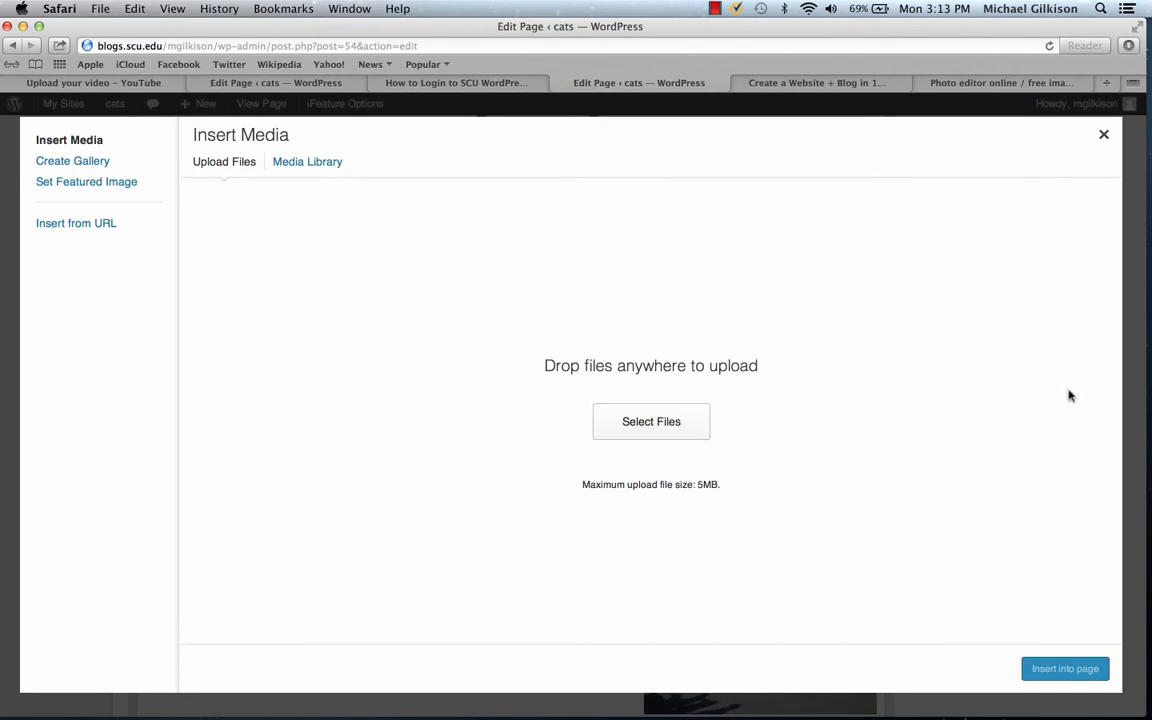
Step: Shrink the browser window to expose the Desktop and upload pixlrtest.jpg by dropping it into the Insert Media window
{"action": "mouse_move", "coordinate": [1140, 712]}
{"action": "left_click_drag", "start_coordinate": [1140, 707], "coordinate": [970, 590]}
{"action": "left_click_drag", "start_coordinate": [1018, 490], "coordinate": [553, 357]}
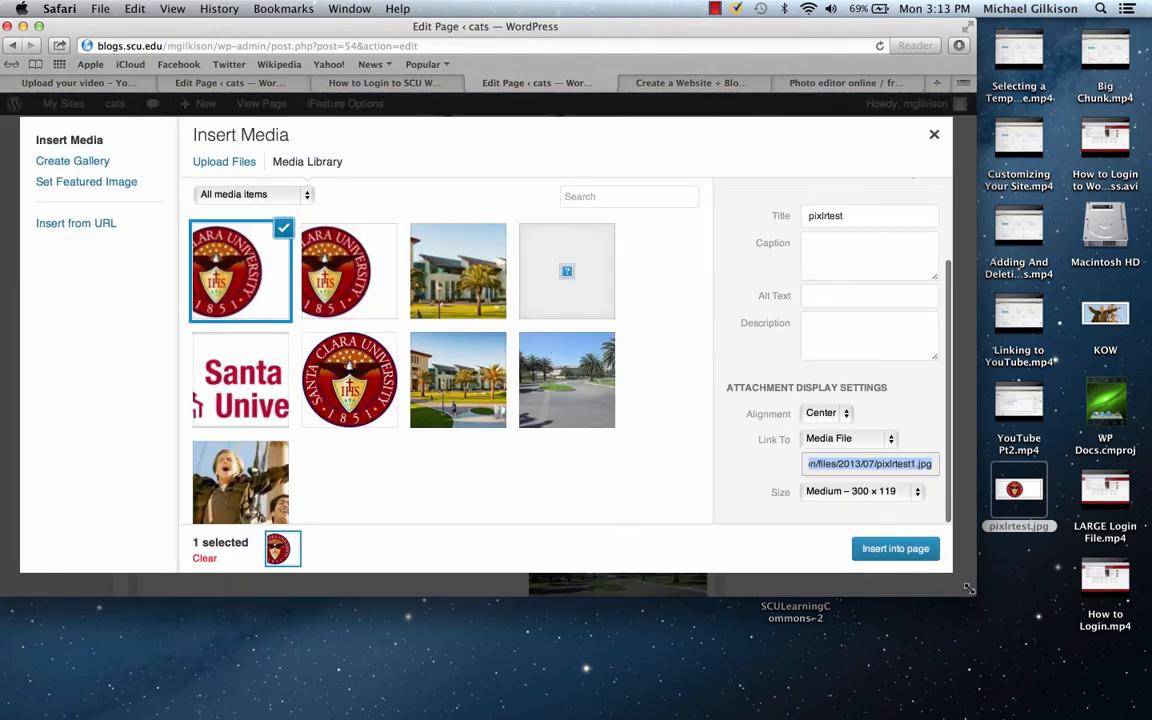
Step: Enlarge the browser window, insert the uploaded pixlrtest image as the Slide One image, and update the Home page
{"action": "left_click_drag", "start_coordinate": [977, 597], "coordinate": [1150, 660]}
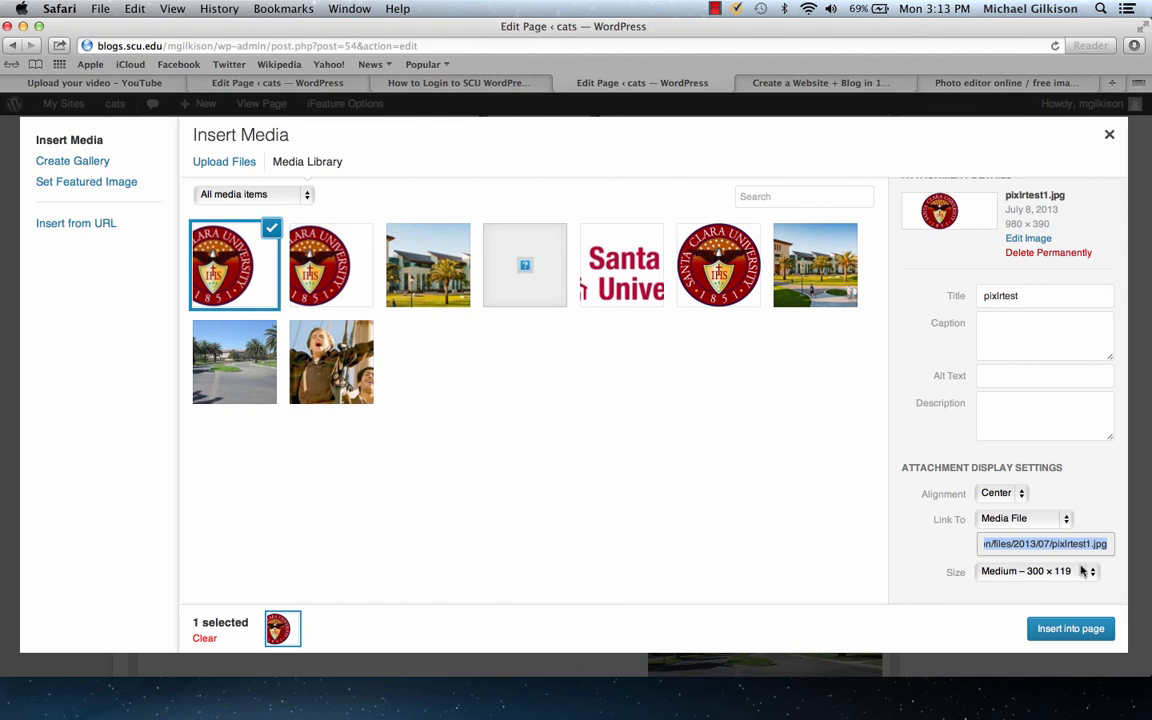
{"action": "left_click", "coordinate": [1070, 629]}
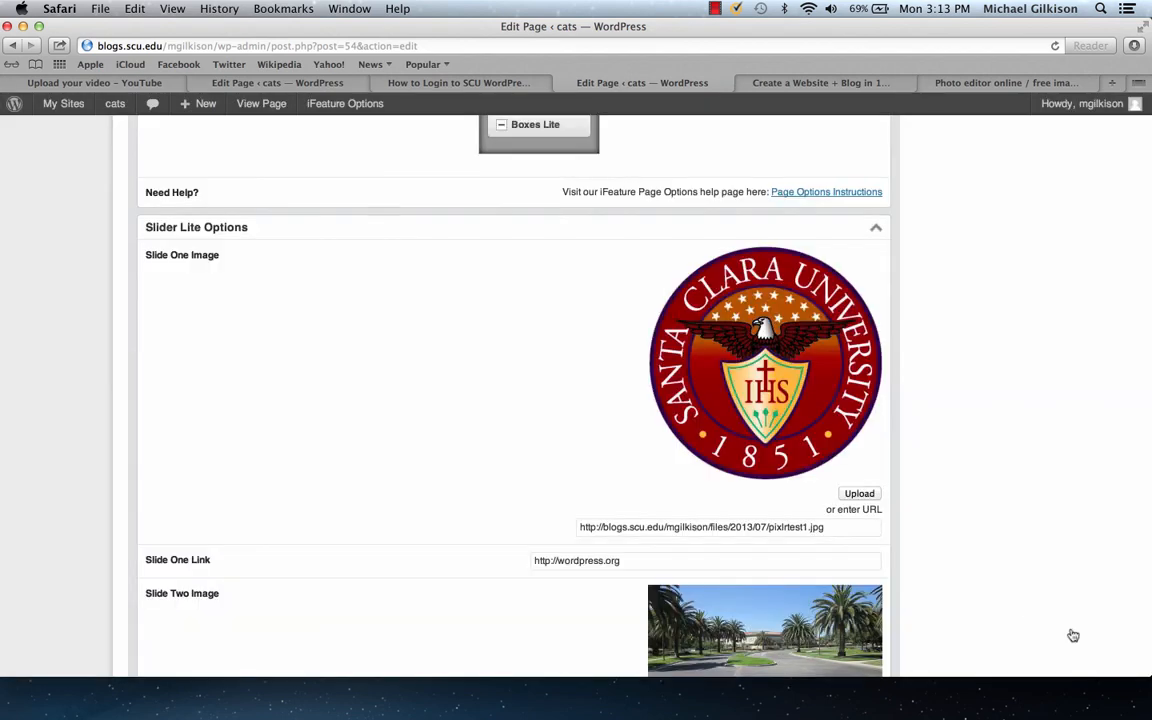
{"action": "scroll", "coordinate": [1028, 478], "scroll_direction": "down", "scroll_amount": 10}
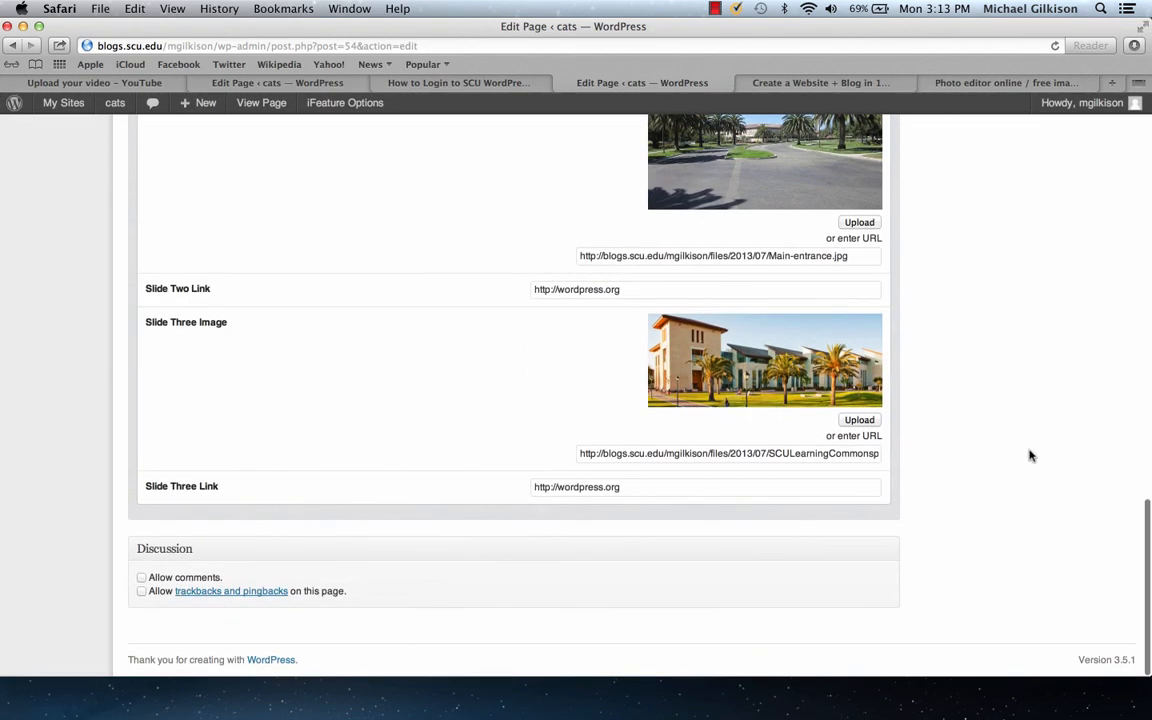
{"action": "scroll", "coordinate": [1028, 455], "scroll_direction": "up", "scroll_amount": 2}
{"action": "scroll", "coordinate": [1030, 456], "scroll_direction": "up", "scroll_amount": 15}
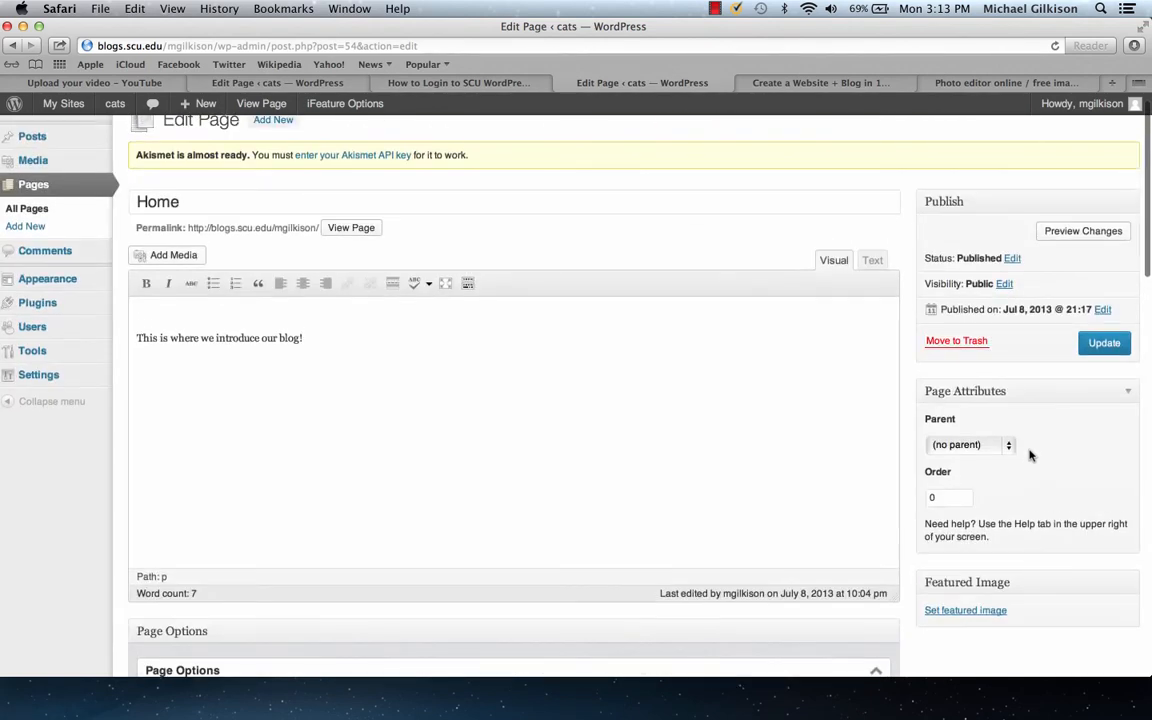
{"action": "left_click", "coordinate": [1104, 343]}
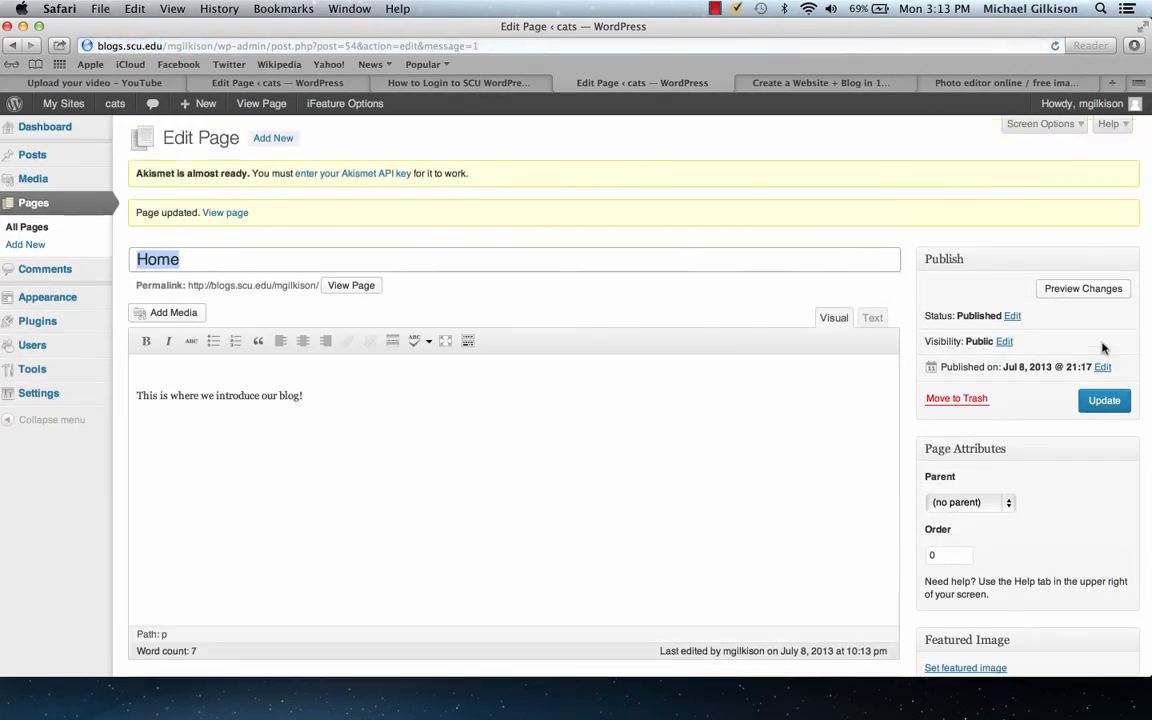
Step: View the published Home page and browse forward and back through the slider to check the new first slide
{"action": "left_click", "coordinate": [231, 214]}
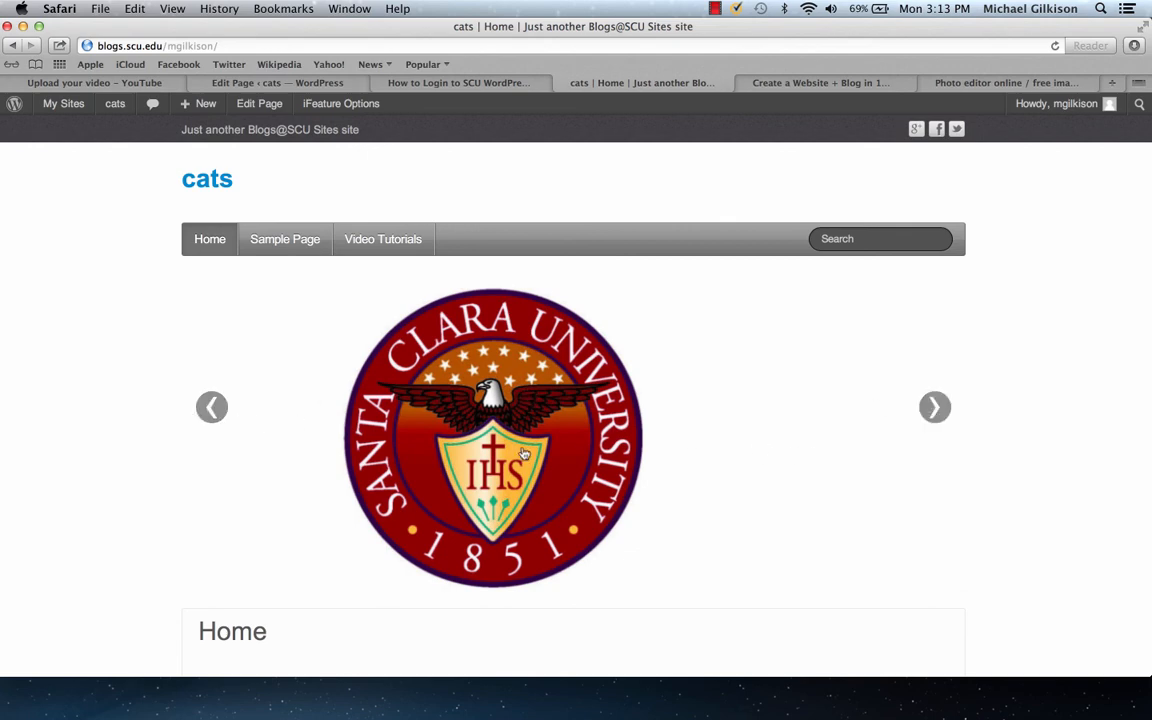
{"action": "left_click", "coordinate": [934, 412]}
{"action": "left_click", "coordinate": [934, 419]}
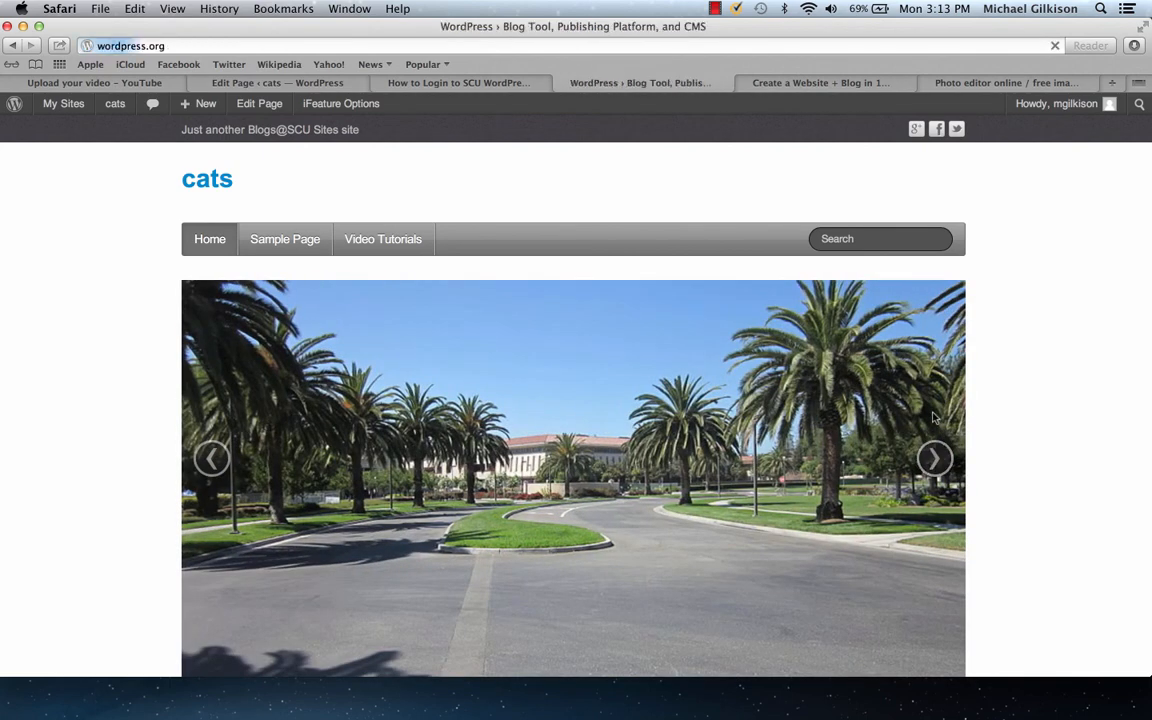
{"action": "left_click", "coordinate": [13, 46]}
{"action": "left_click", "coordinate": [212, 459]}
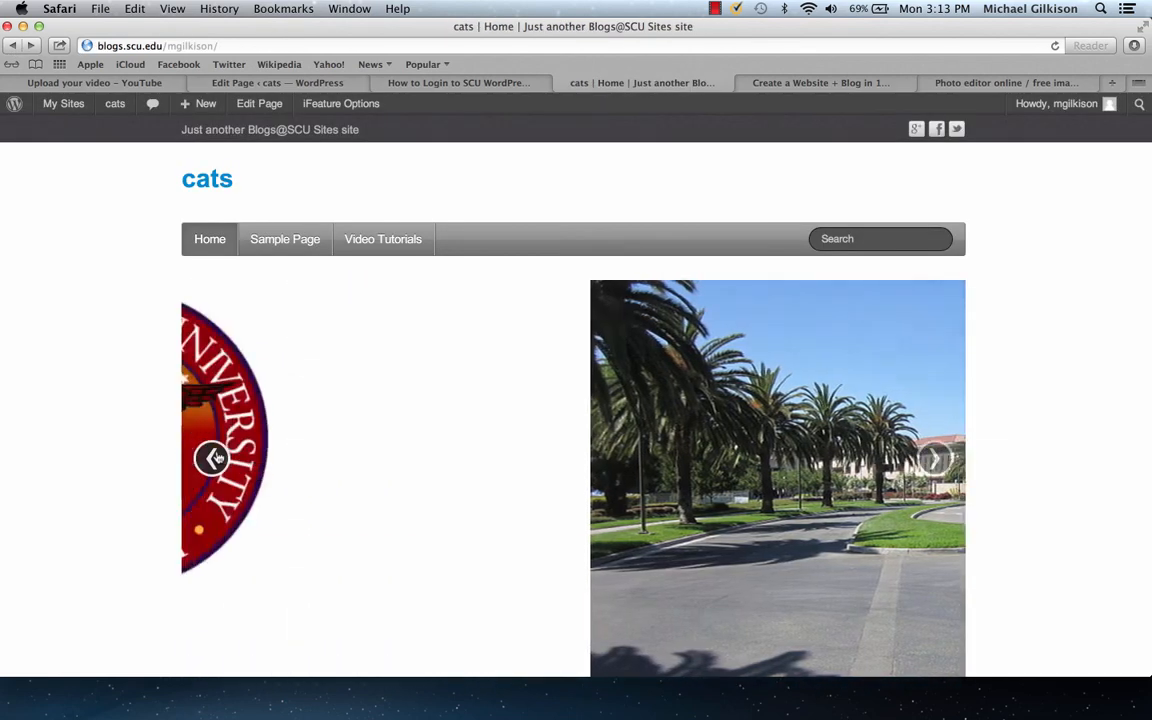